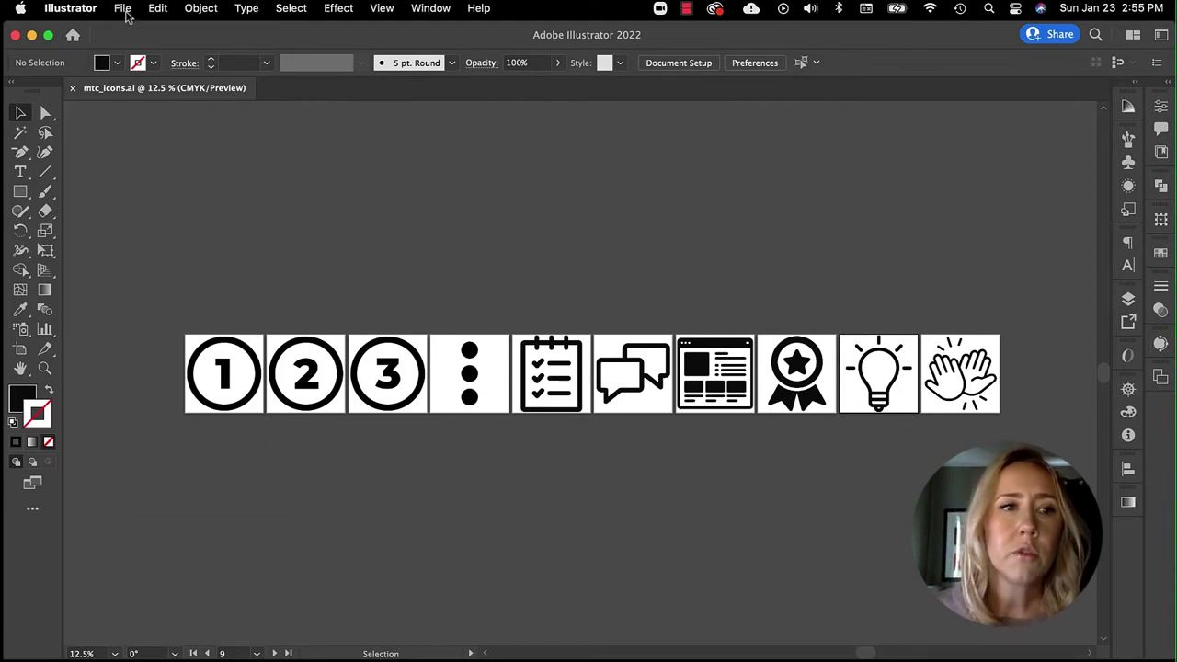
# - Open the File menu in mtc_icons.ai to reach the save commands
pyautogui.click(123, 9)
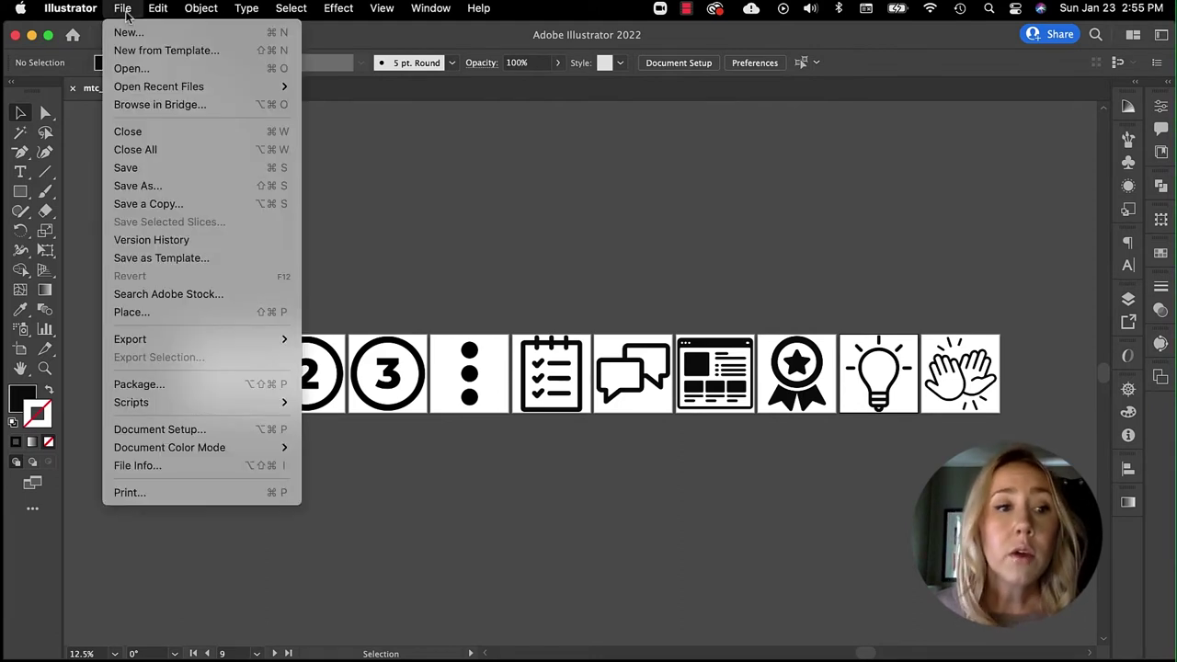
# - Save the icons as SVG with all artboards into the Custom Icons folder, keeping default SVG options
pyautogui.click(153, 189)
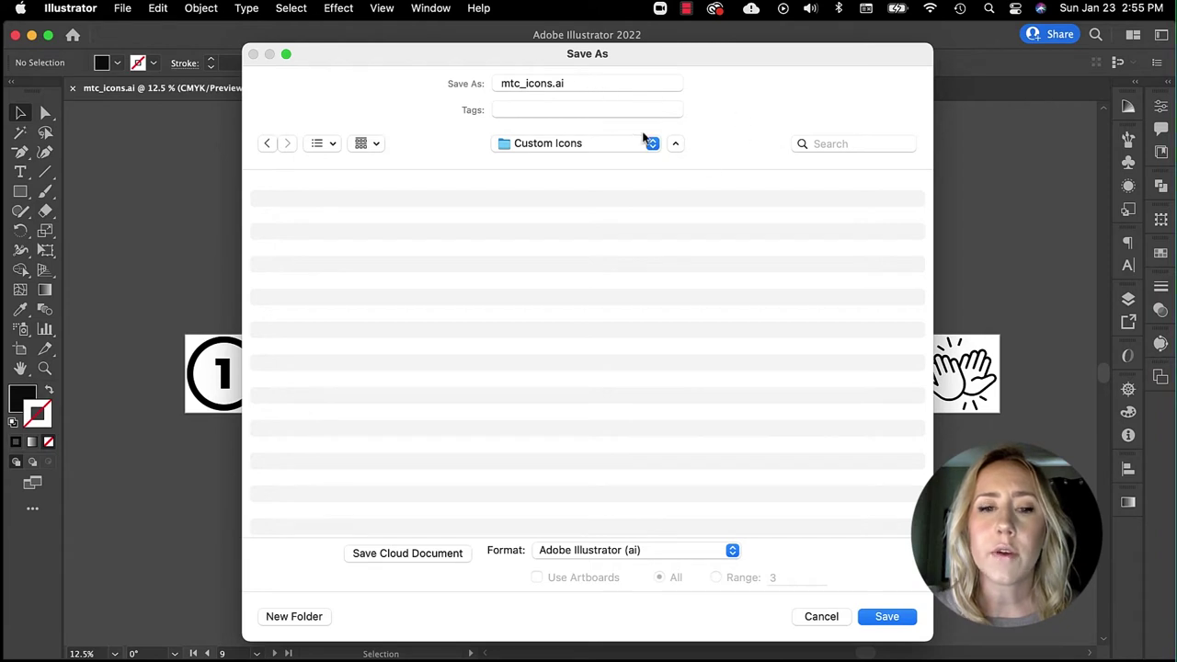
pyautogui.click(733, 552)
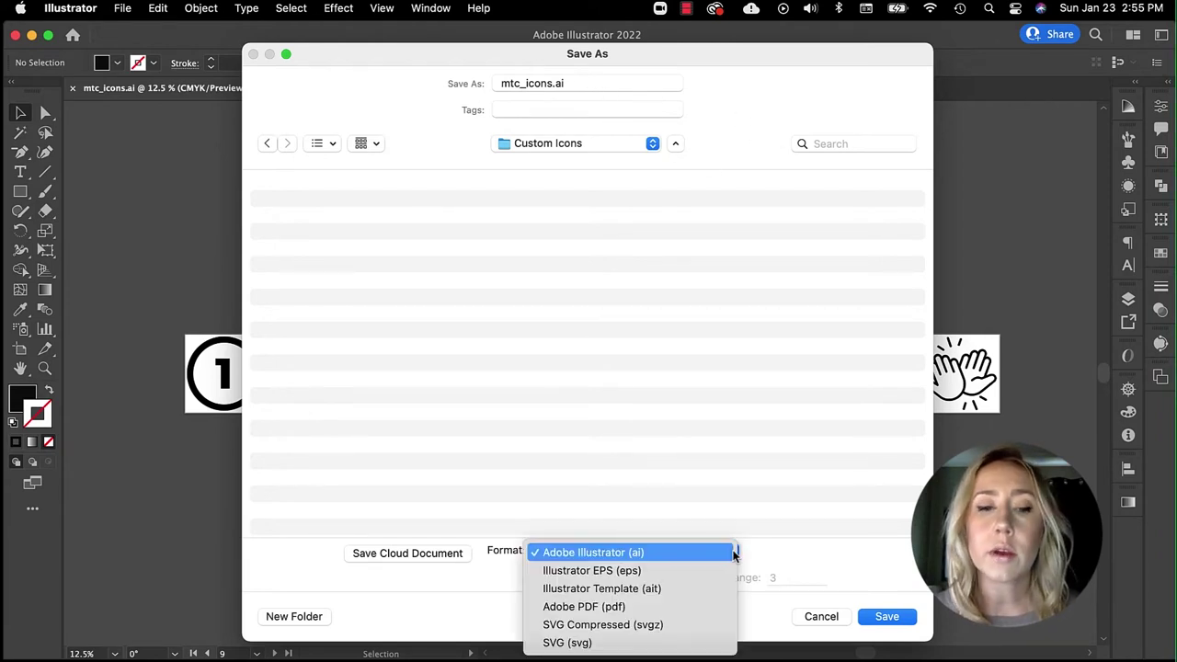
pyautogui.click(664, 644)
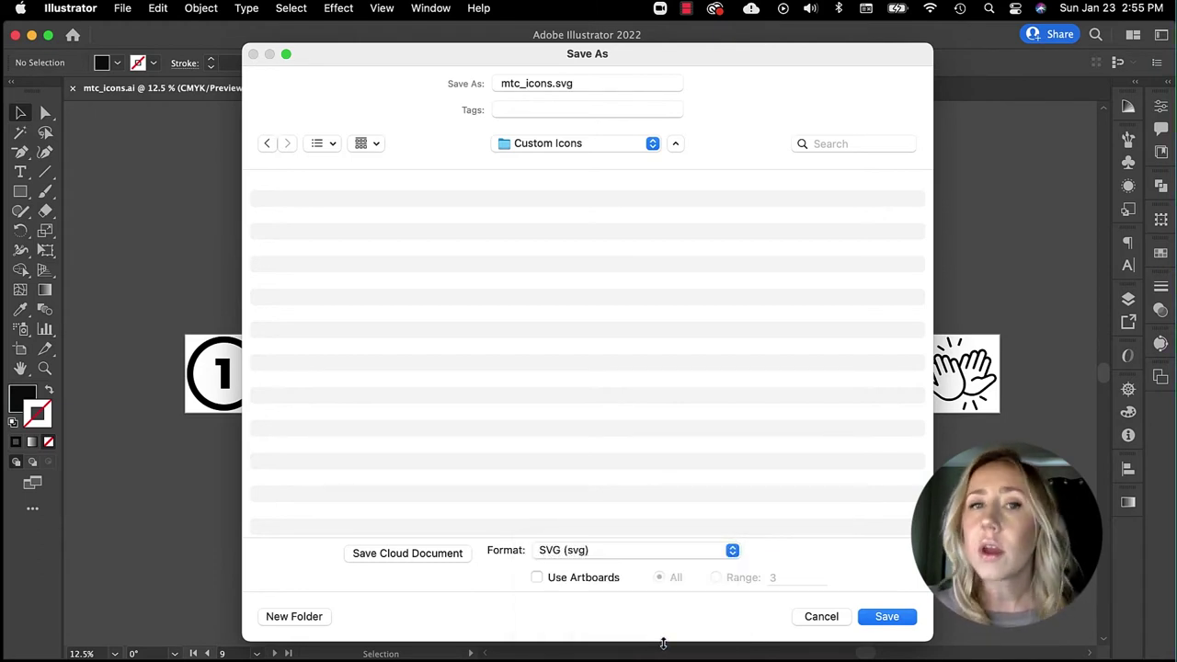
pyautogui.click(537, 577)
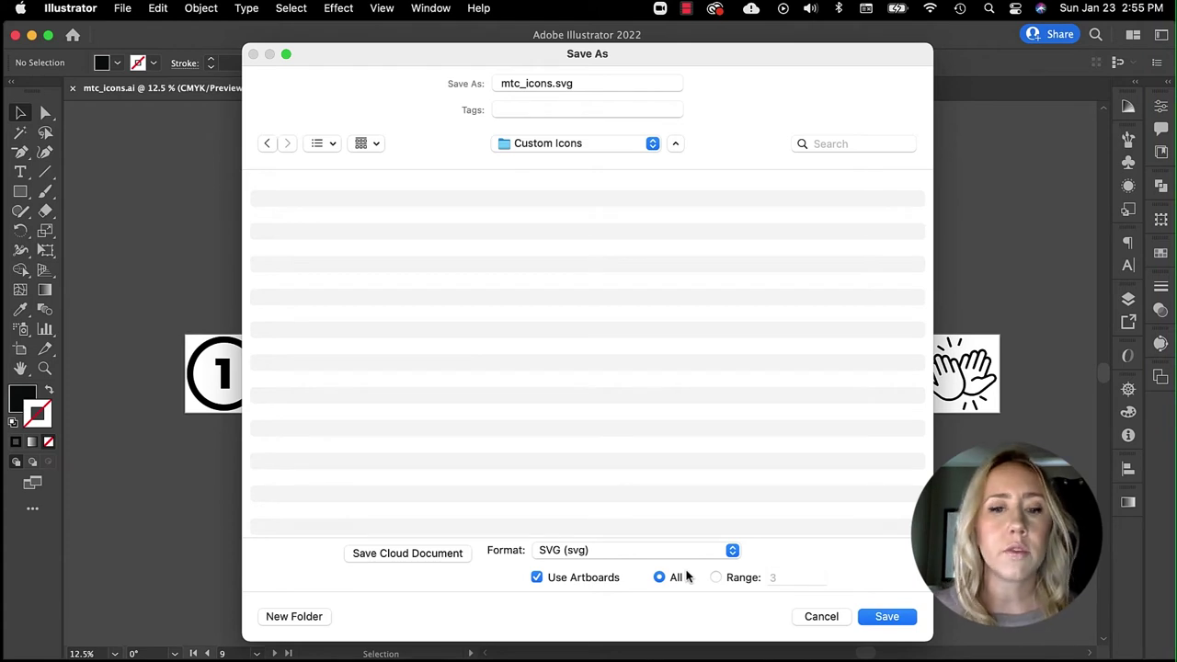
pyautogui.click(887, 618)
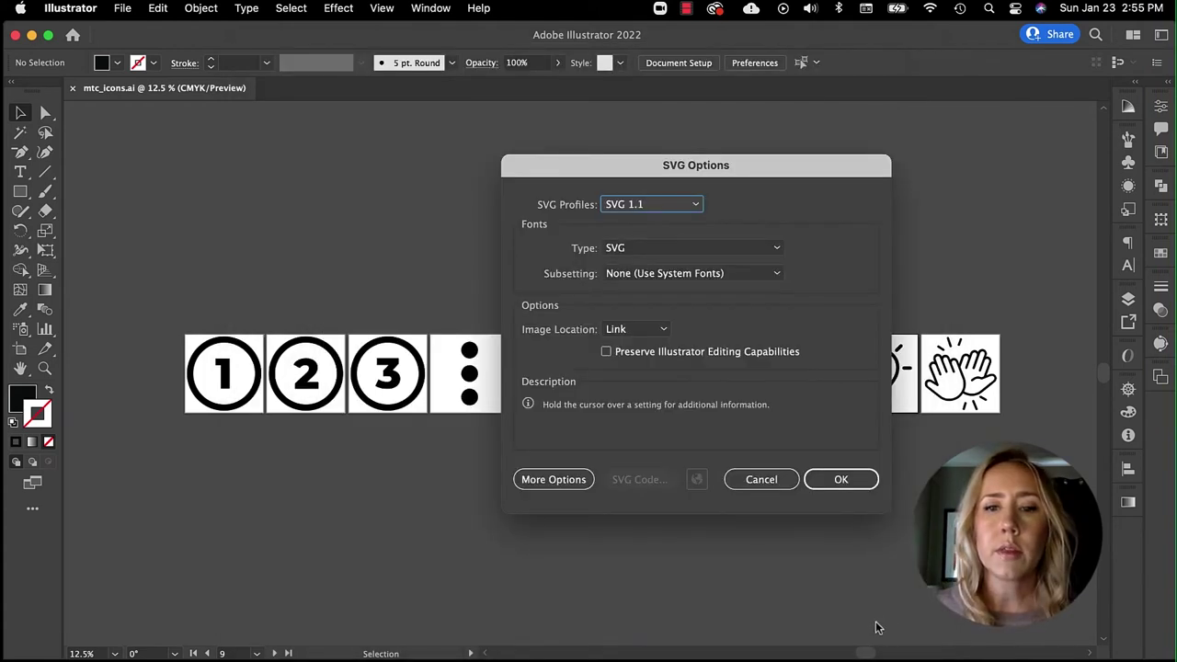
pyautogui.click(857, 490)
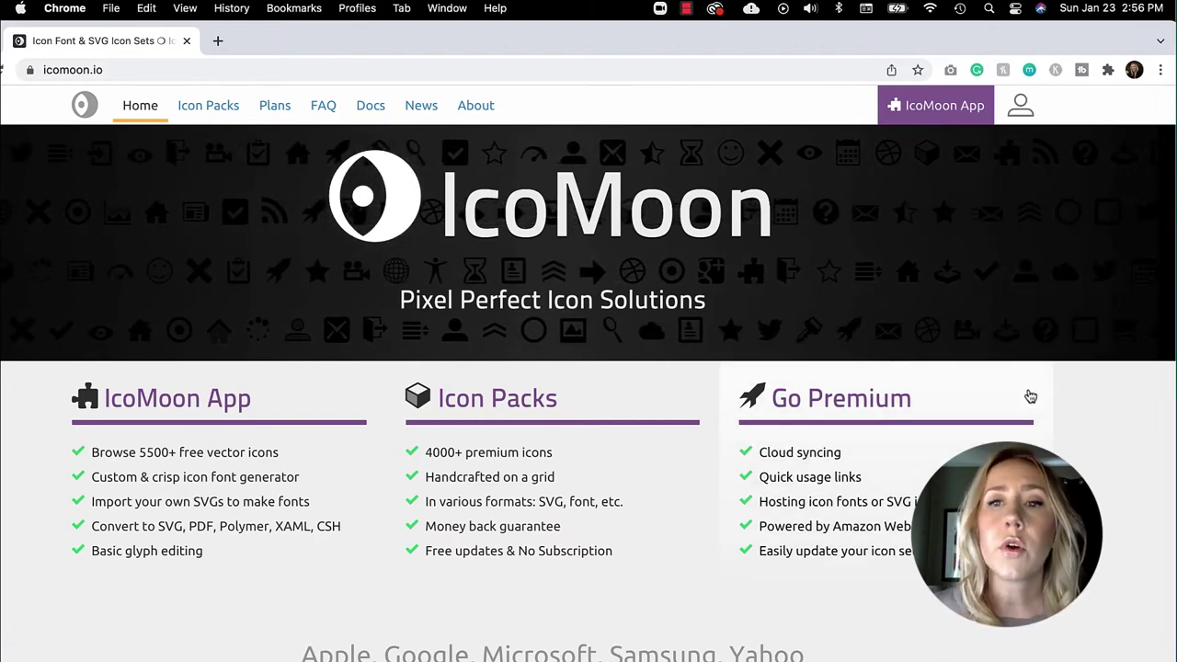
# - Open the IcoMoon App, browse the free icons, and hide the IcoMoon - Free set
pyautogui.click(934, 110)
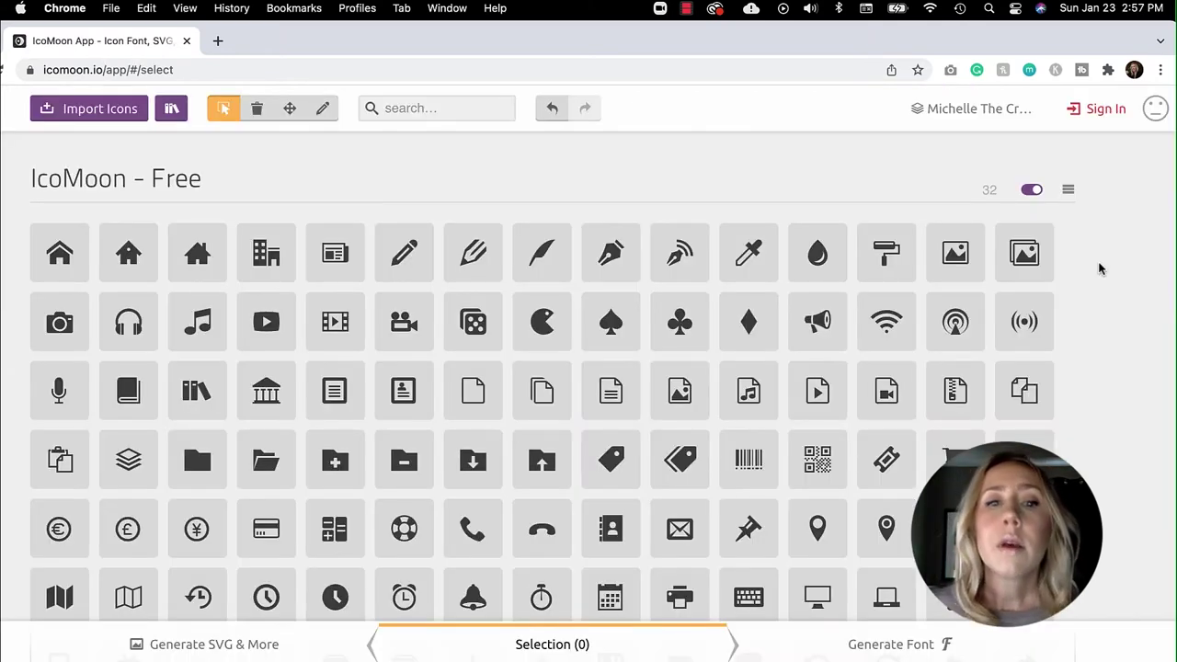
pyautogui.scroll(-10, 1101, 267)
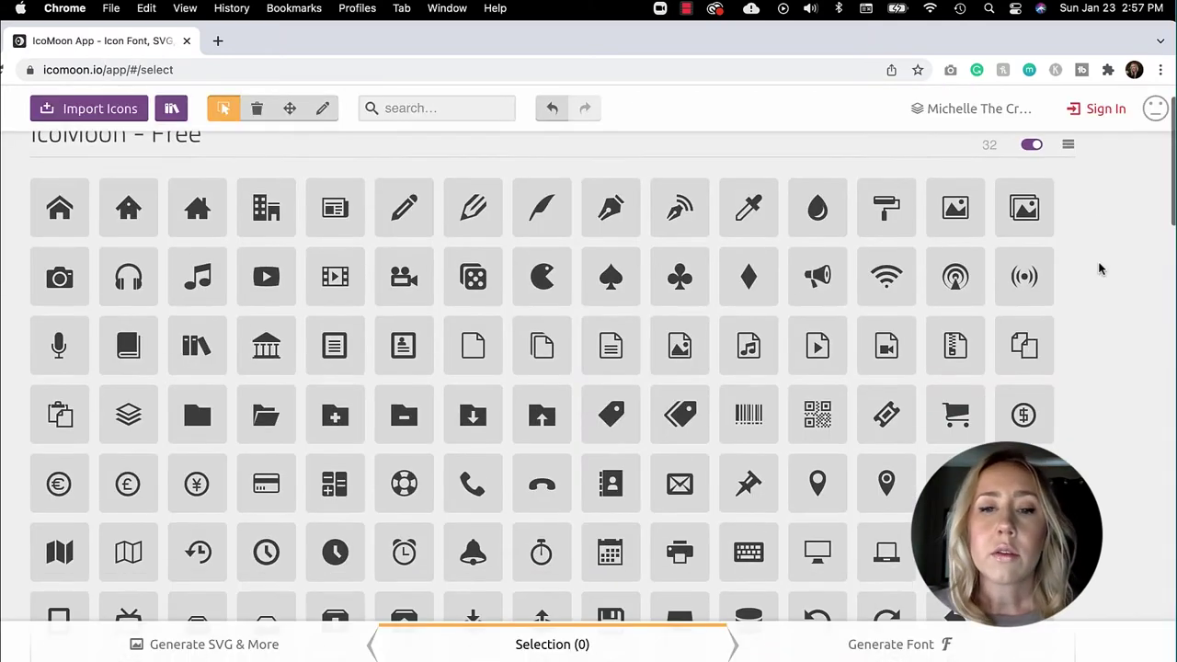
pyautogui.scroll(-5, 1100, 267)
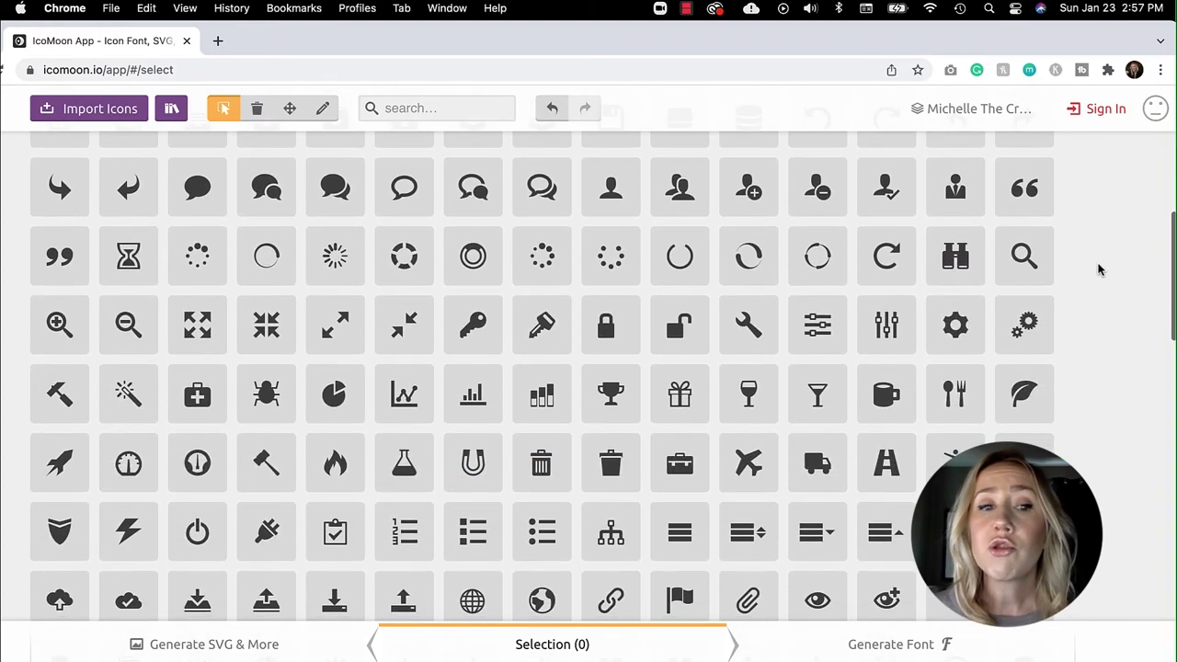
pyautogui.scroll(-6, 1101, 269)
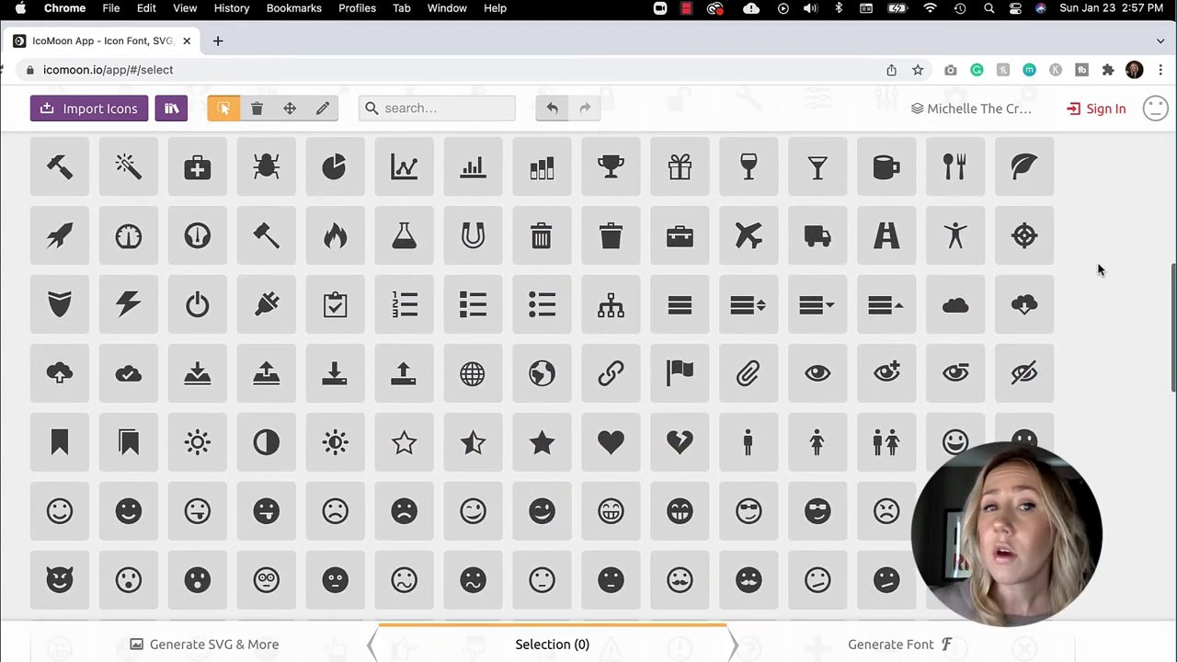
pyautogui.scroll(-15, 1100, 268)
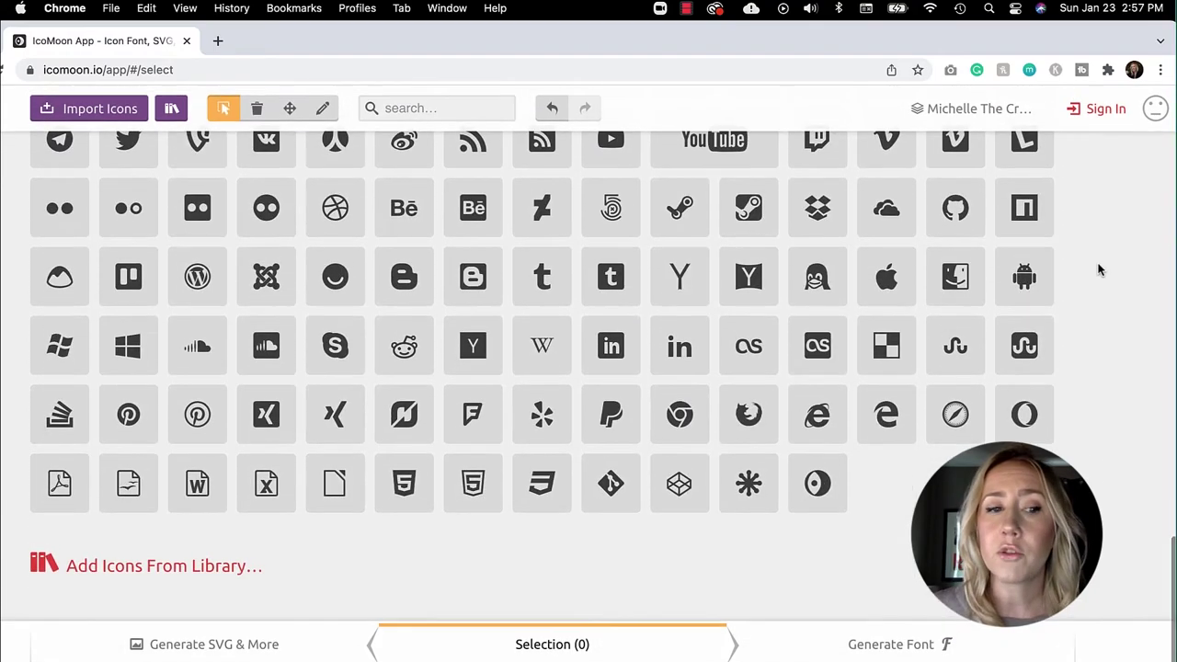
pyautogui.scroll(15, 1101, 268)
pyautogui.scroll(10, 1100, 268)
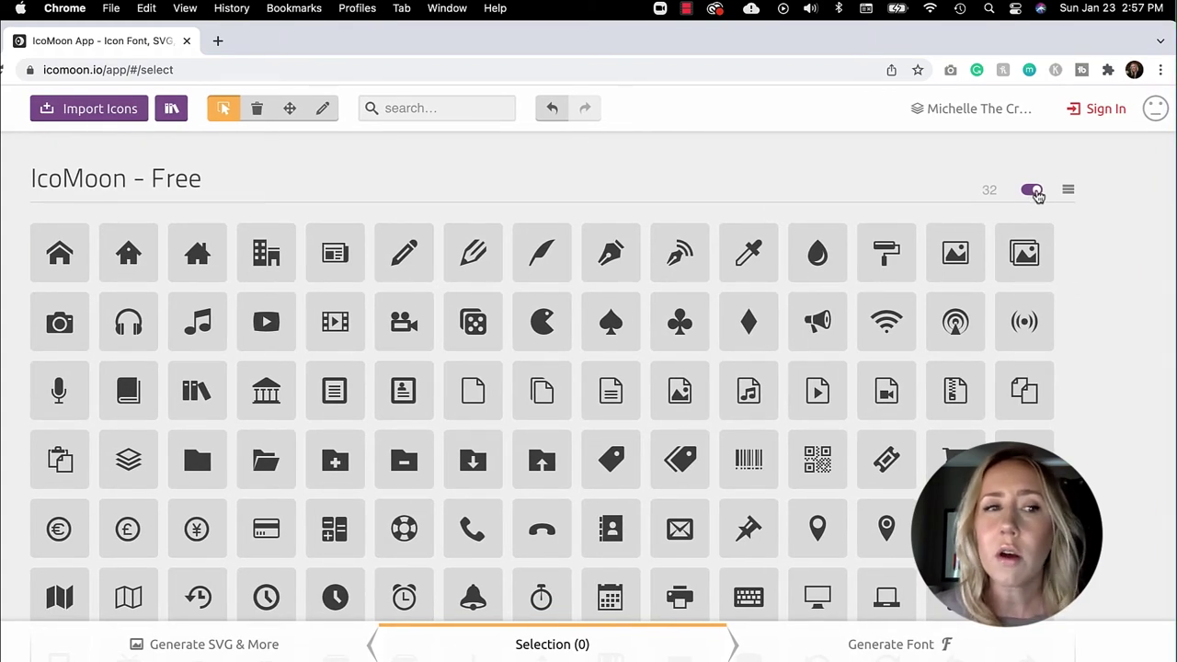
pyautogui.click(1034, 193)
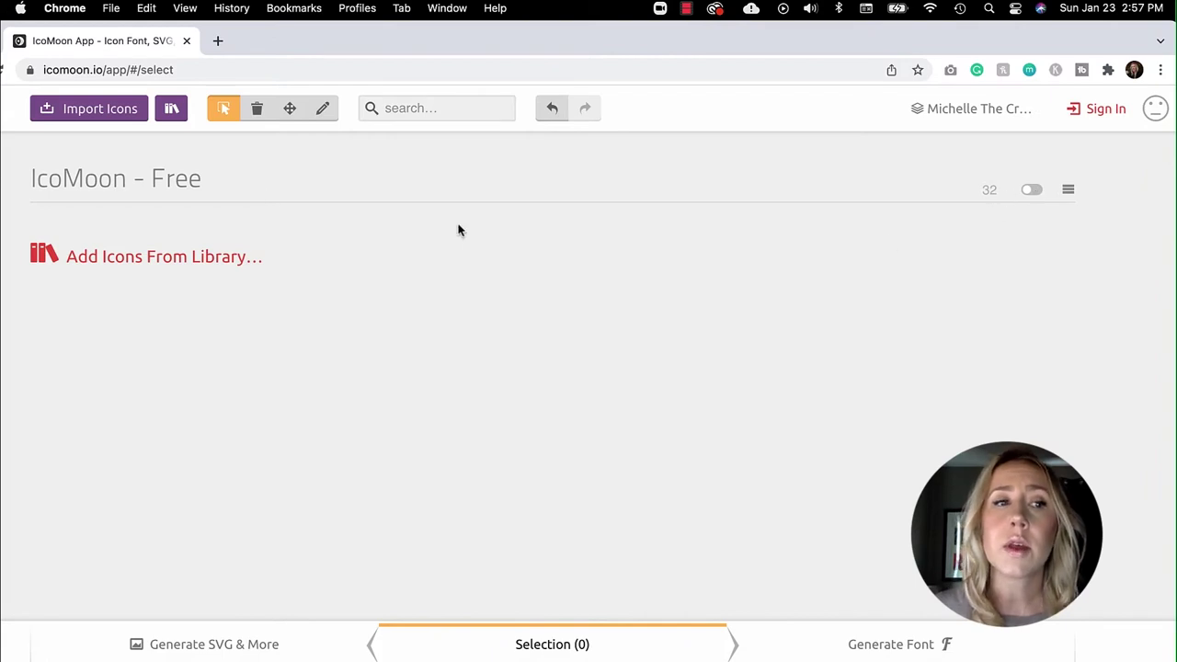
pyautogui.click(104, 114)
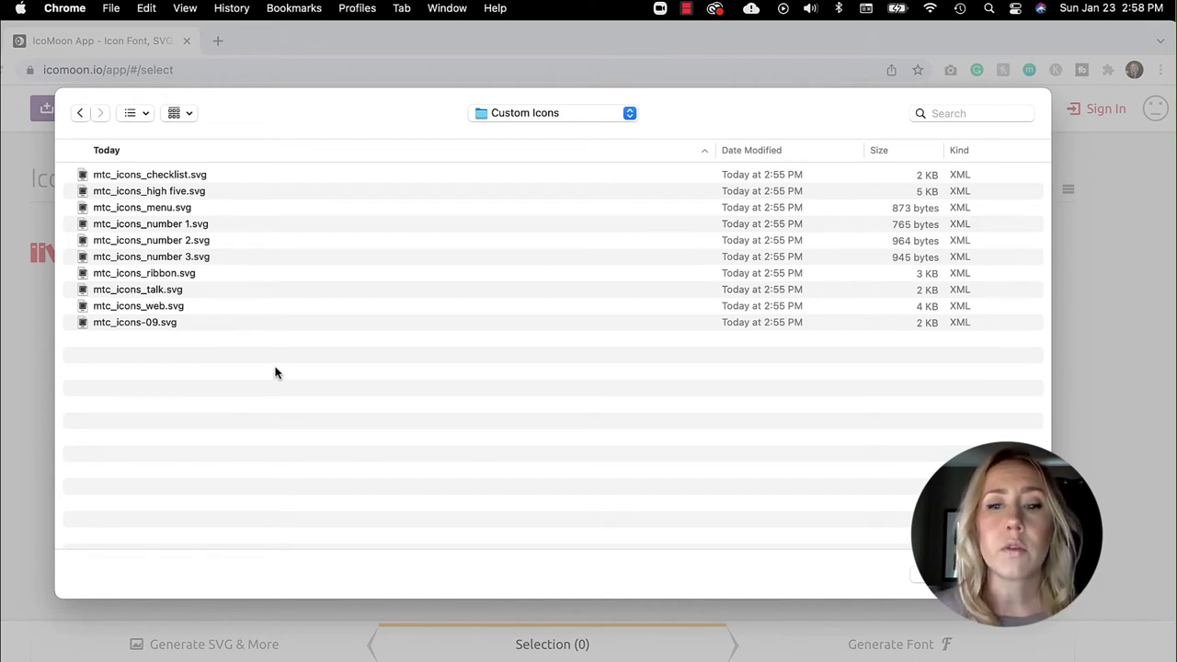
# - Select all ten SVG icon files in the Custom Icons folder and import them
pyautogui.click(263, 180)
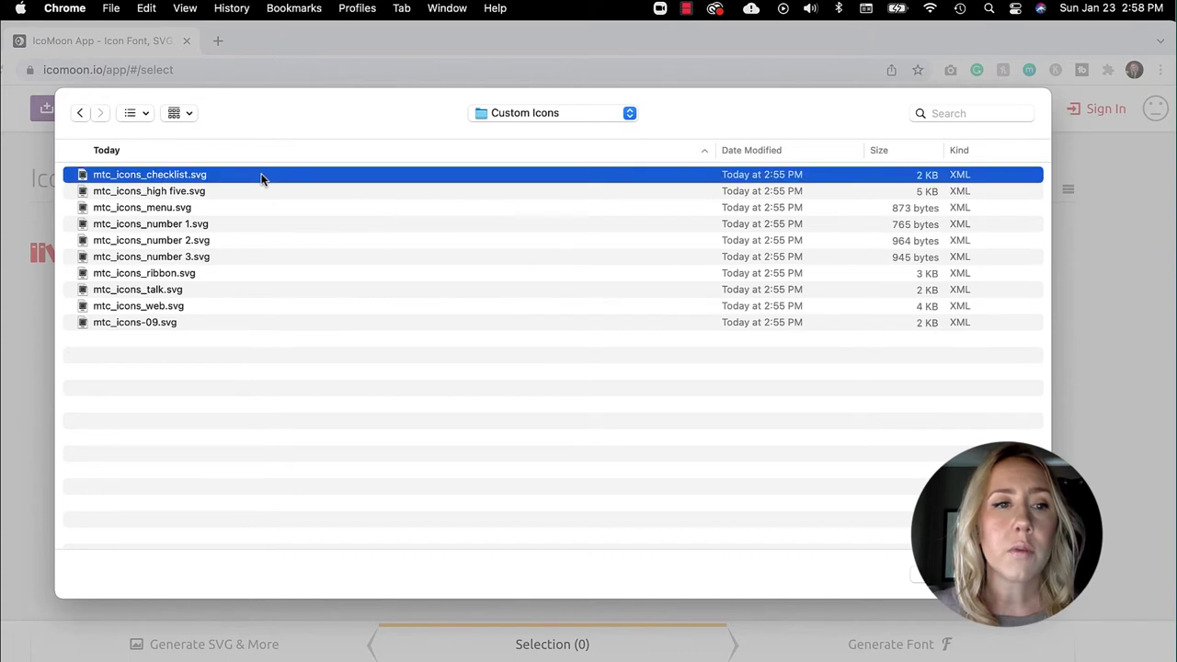
pyautogui.keyDown('shift'); pyautogui.click(234, 323); pyautogui.keyUp('shift')
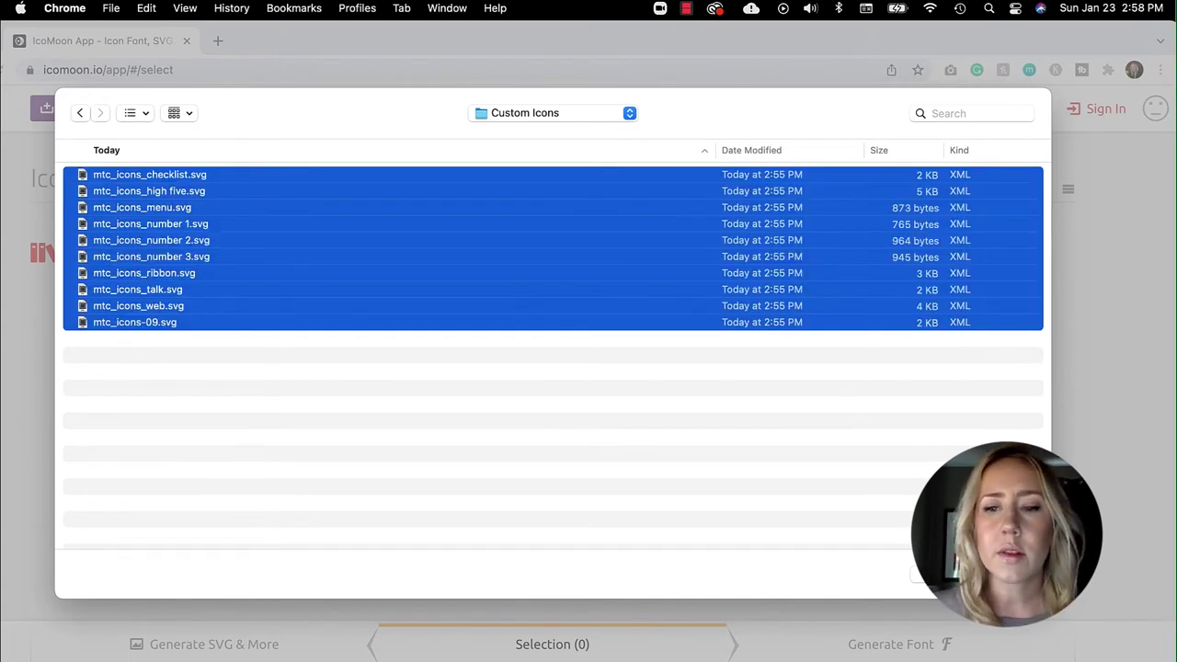
pyautogui.press('Return')
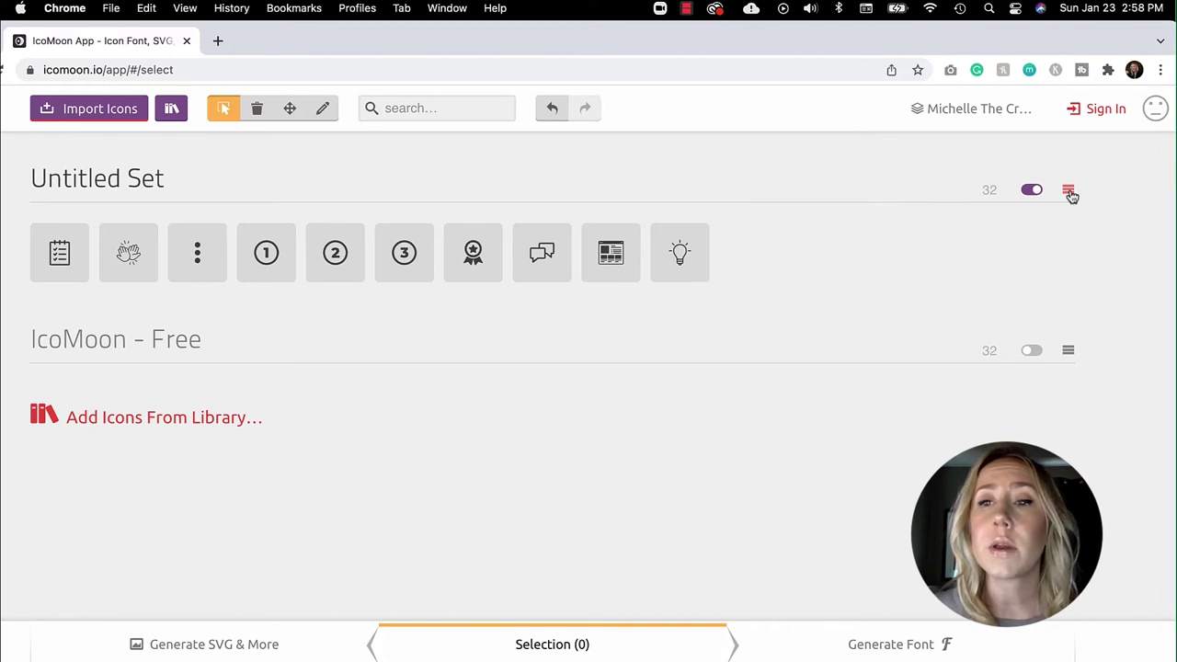
# - Edit the new set's properties to add the brand name, website URL and designer name
pyautogui.click(1069, 192)
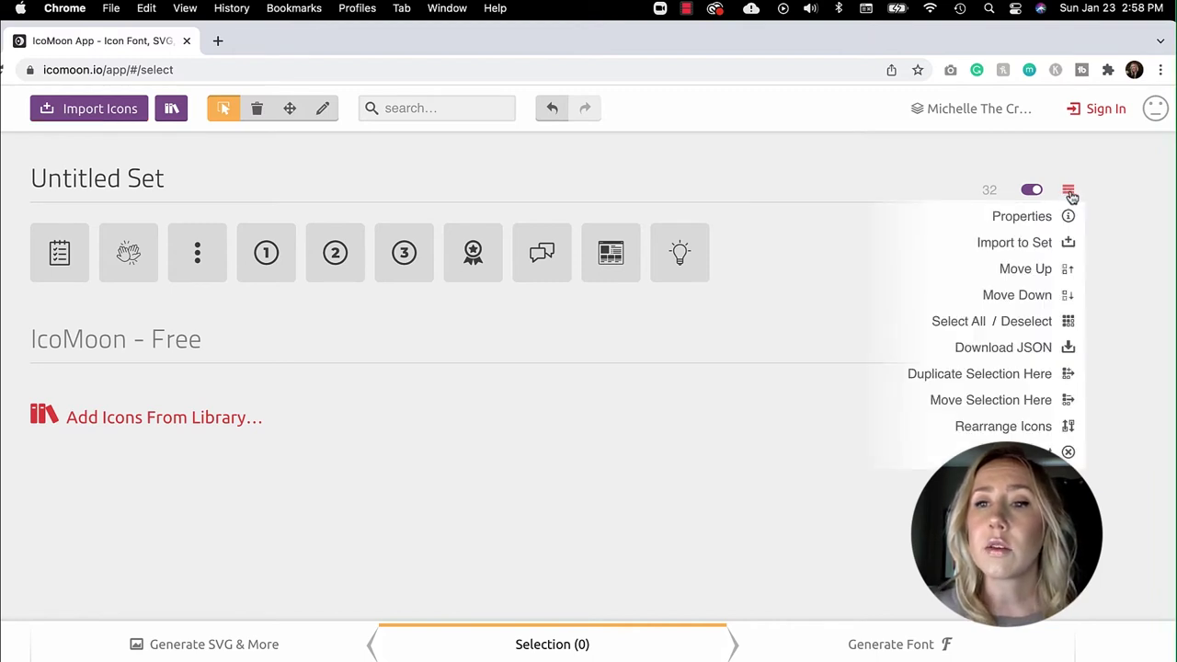
pyautogui.click(1029, 217)
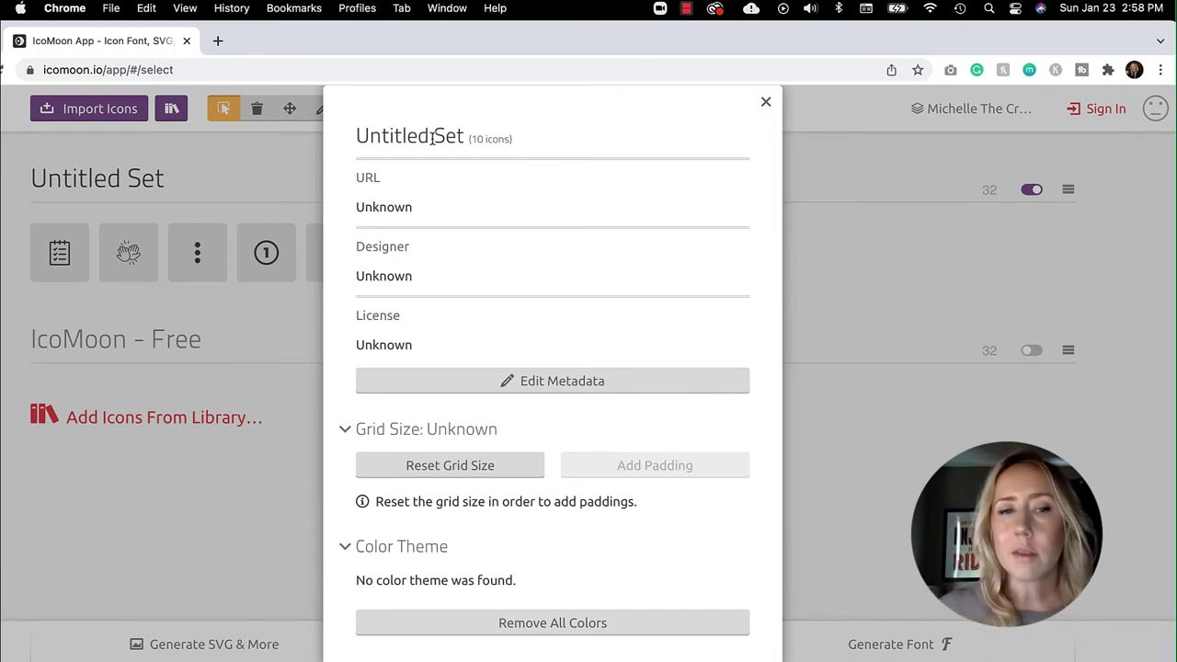
pyautogui.click(553, 384)
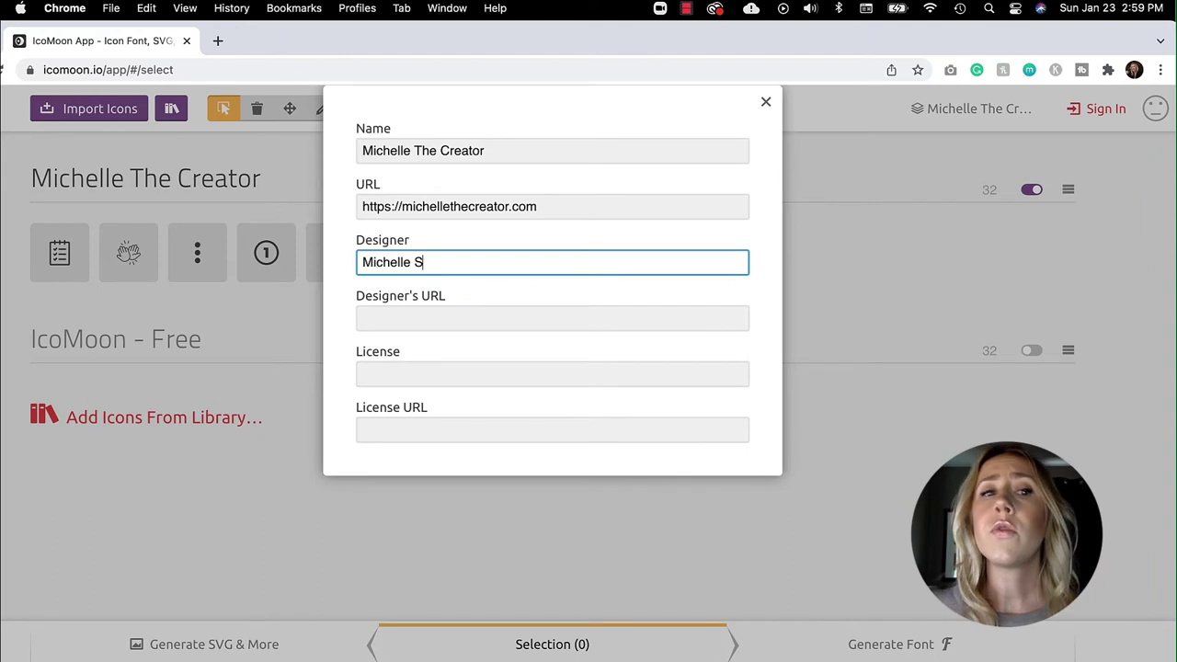
pyautogui.click(759, 238)
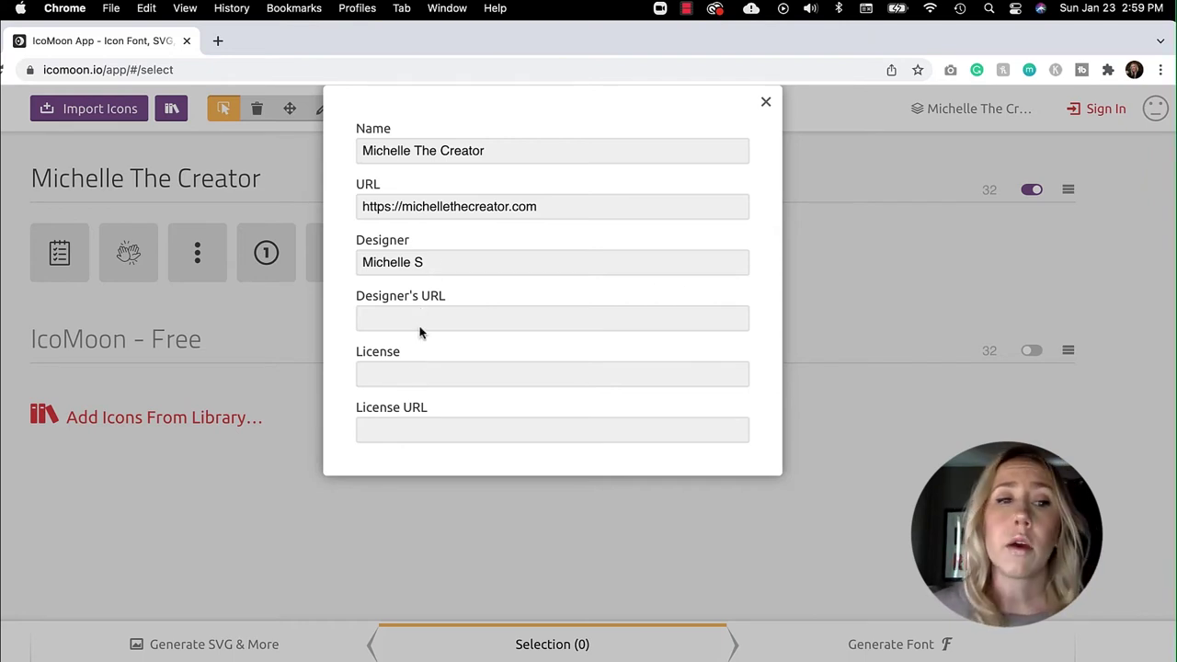
pyautogui.click(767, 103)
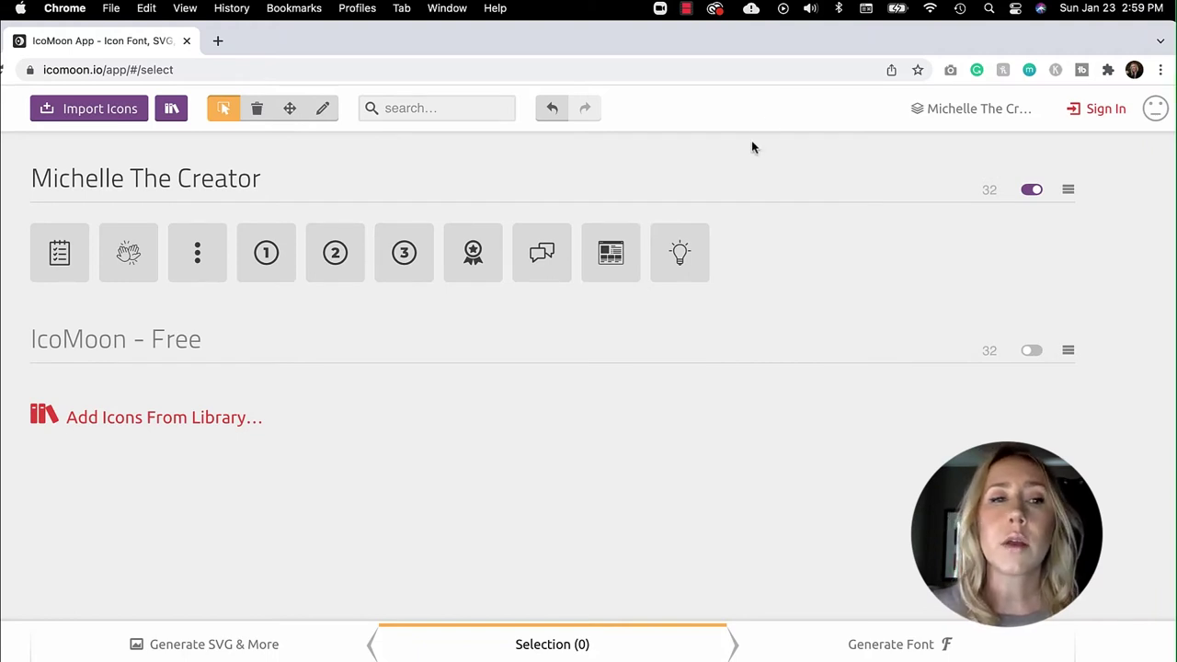
# - Select all ten custom icons, from the checklist to the lightbulb, and generate the font
pyautogui.click(66, 259)
pyautogui.click(133, 261)
pyautogui.click(200, 262)
pyautogui.click(268, 264)
pyautogui.click(336, 263)
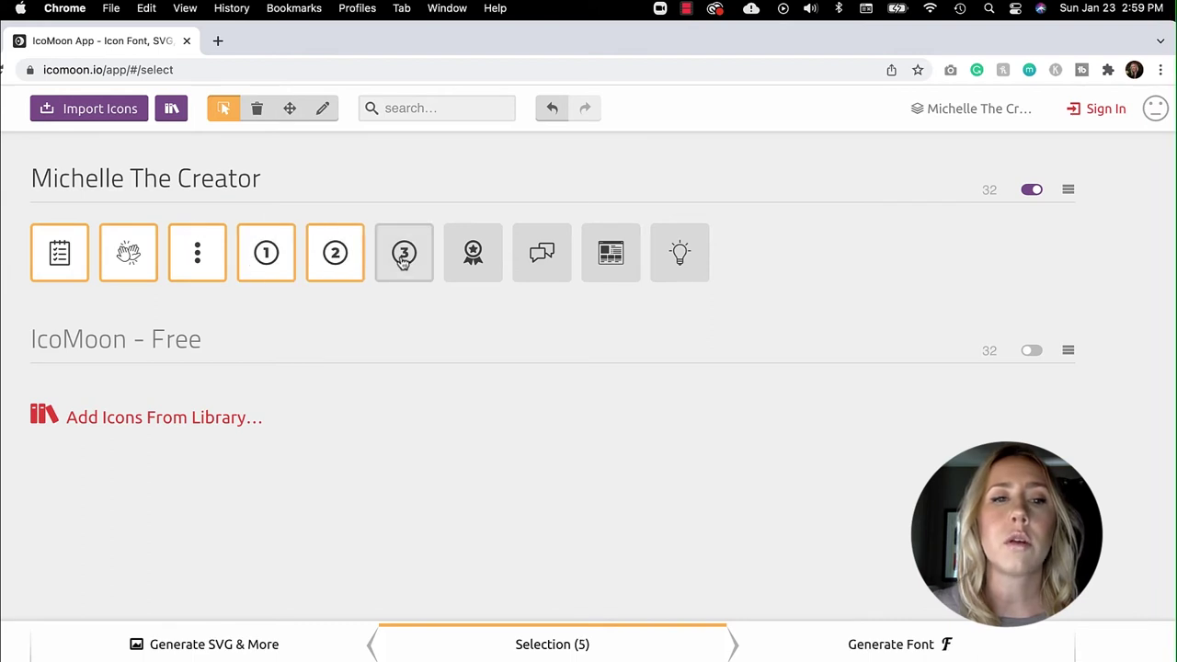
pyautogui.click(403, 262)
pyautogui.click(473, 262)
pyautogui.click(542, 262)
pyautogui.click(611, 262)
pyautogui.click(681, 263)
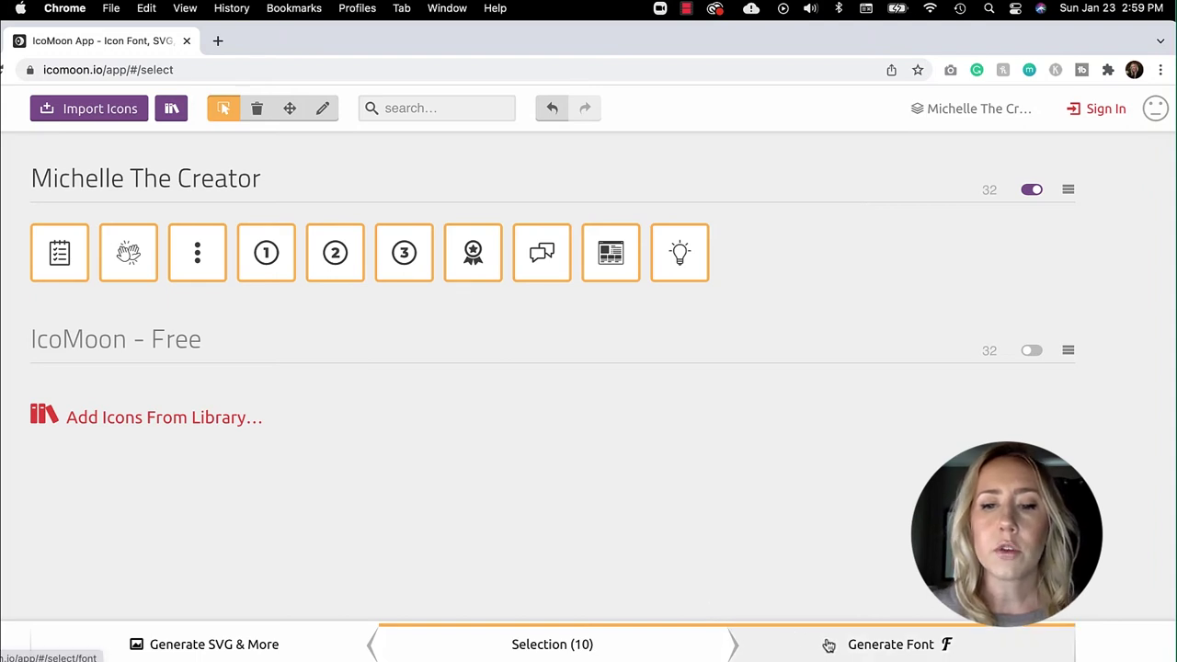
pyautogui.click(897, 645)
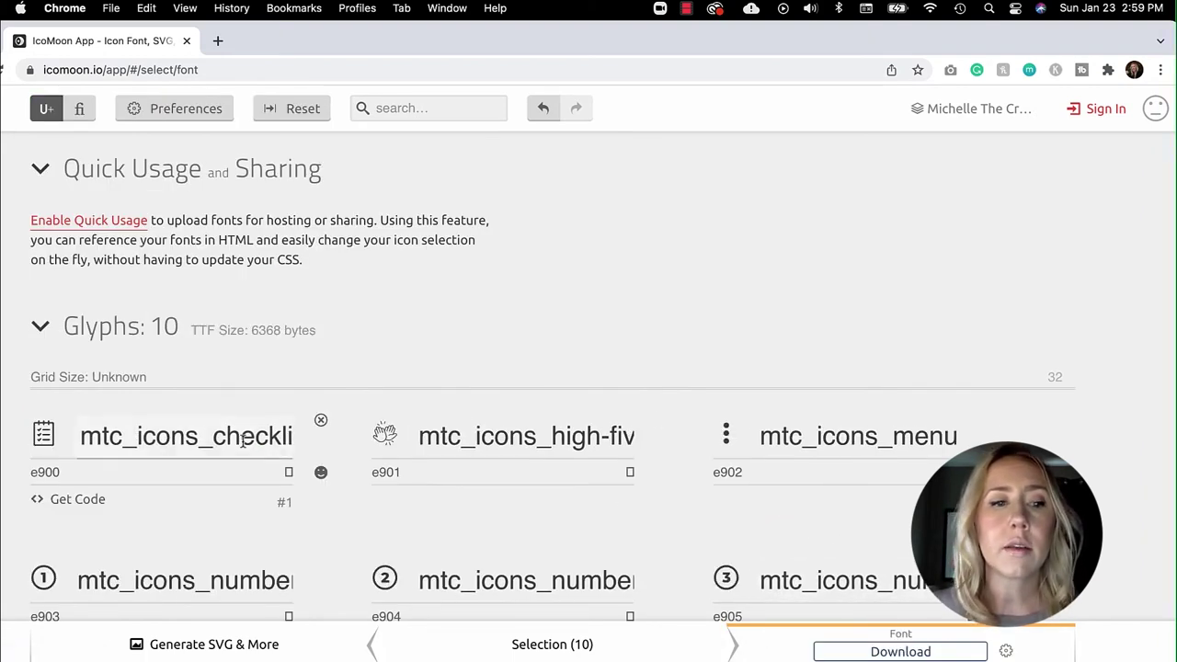
# - Change the checklist glyph's character code from e901 to e911
pyautogui.click(67, 473)
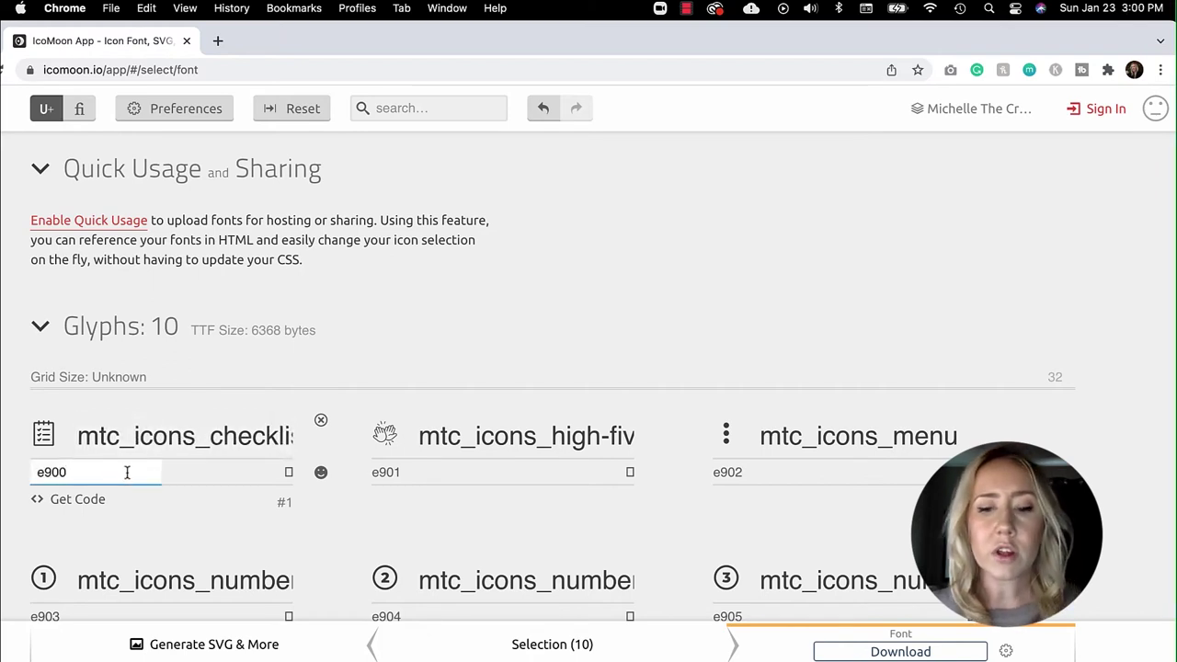
pyautogui.write('1')
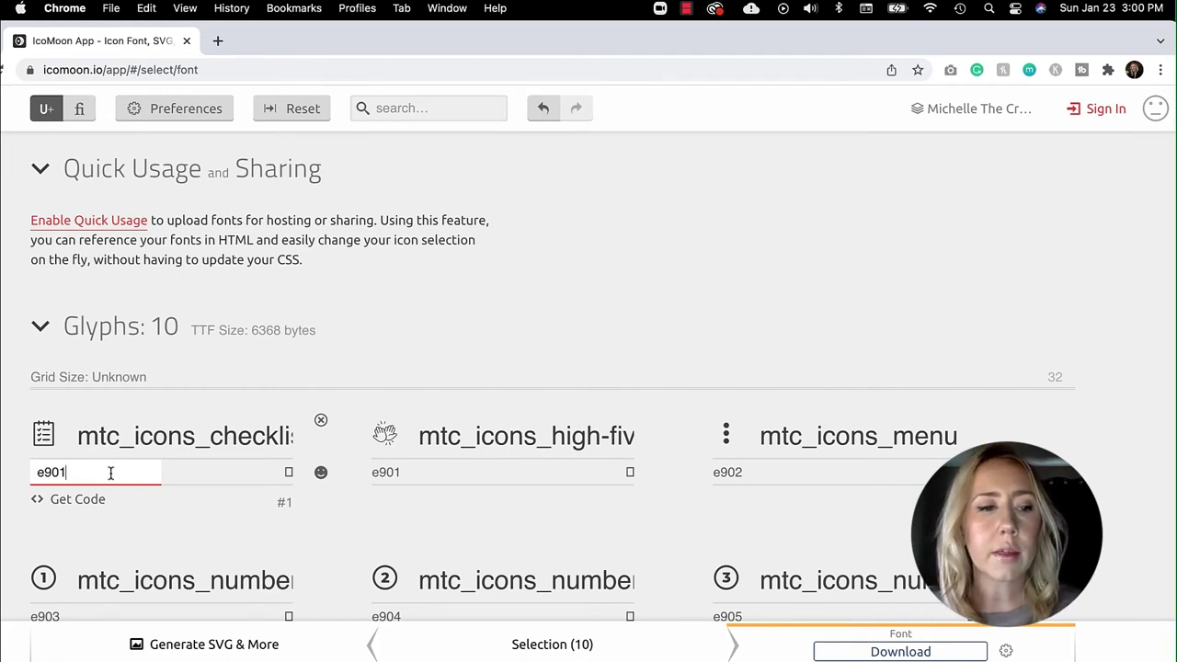
pyautogui.moveTo(110, 473); pyautogui.dragTo(55, 473)
pyautogui.write('11')
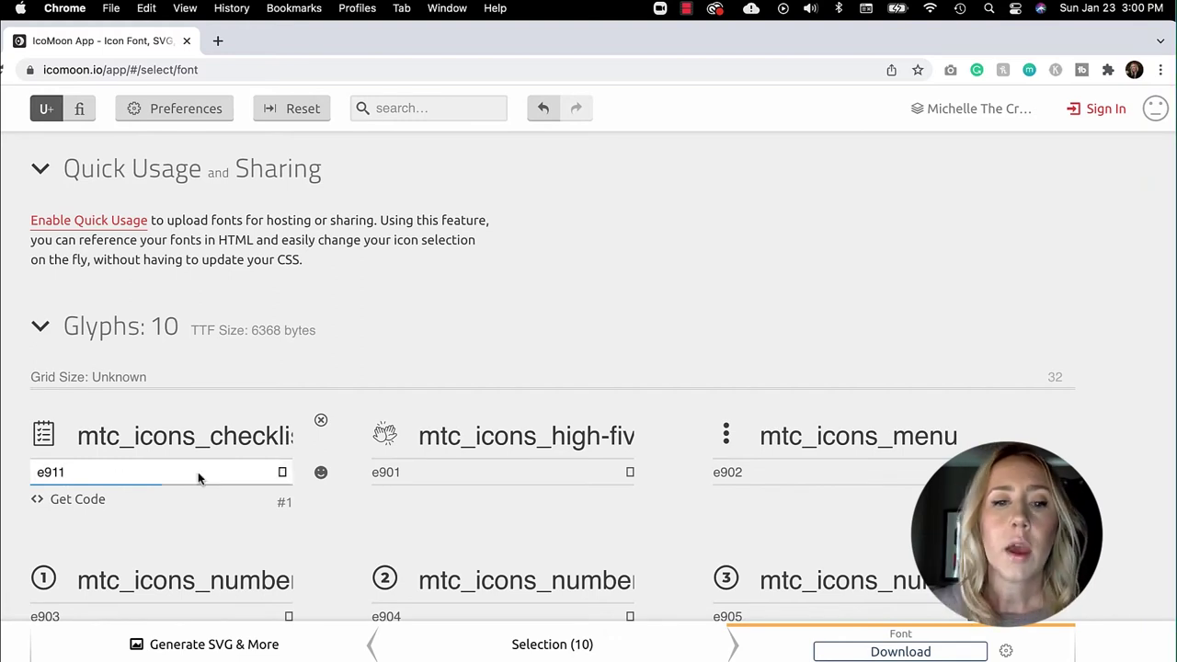
# - Download the finished icomoon font package
pyautogui.scroll(-3, 1025, 396)
pyautogui.scroll(-2, 1029, 397)
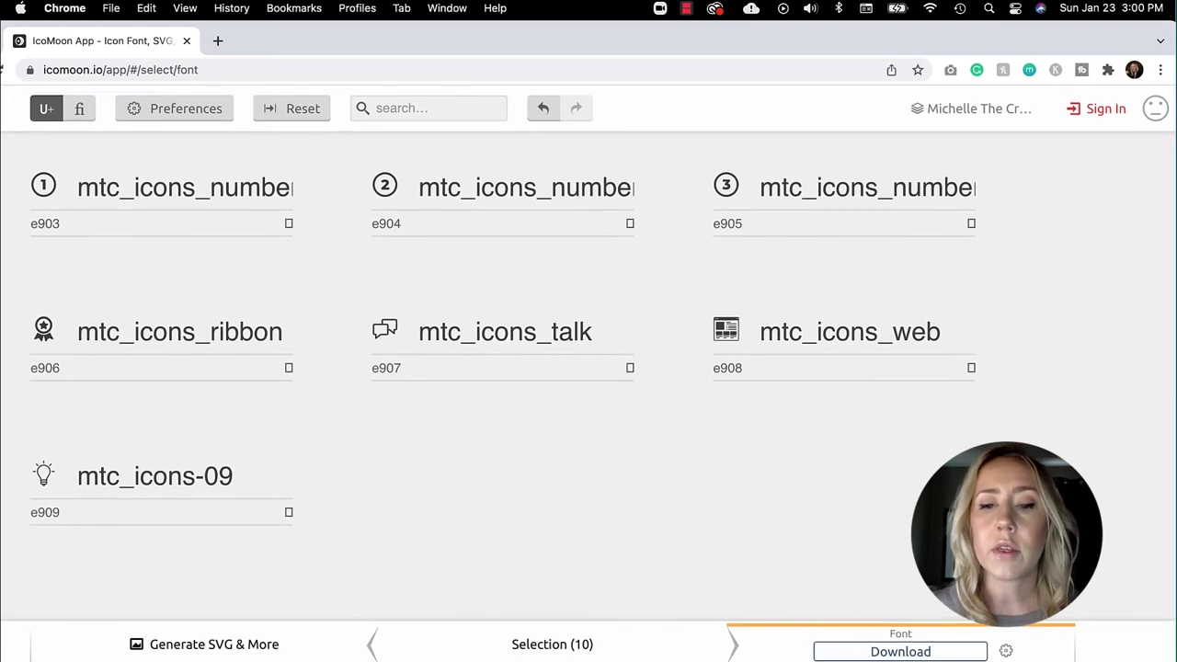
pyautogui.click(924, 653)
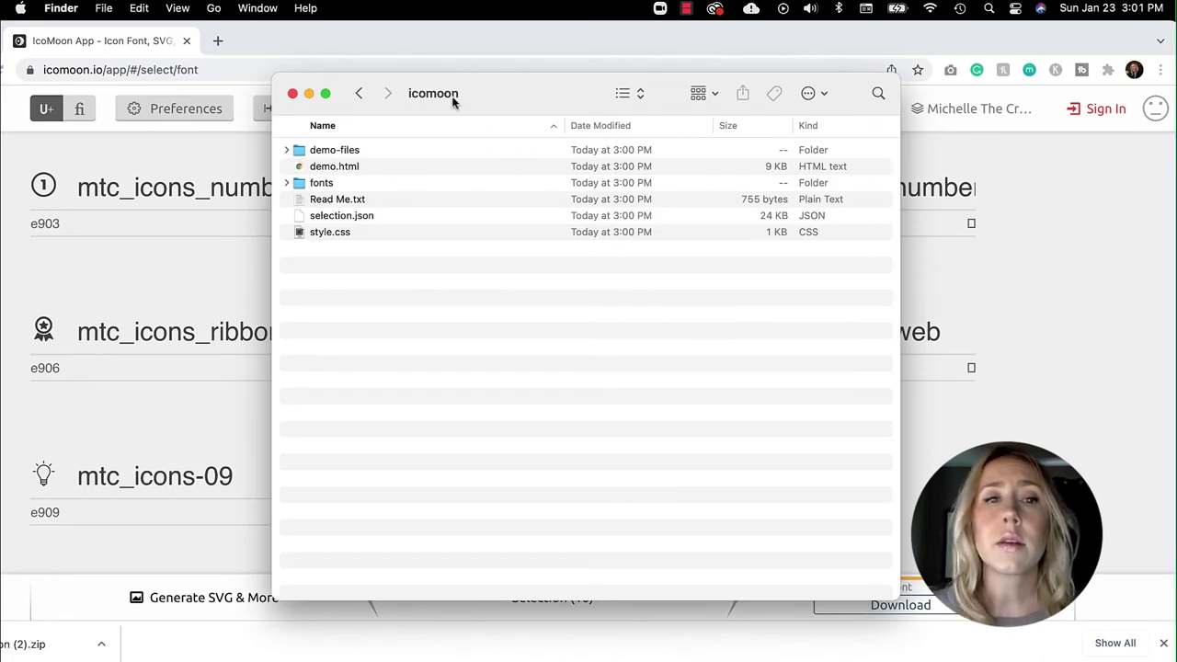
# - Expand the icomoon fonts folder to list the eot, svg, ttf and woff files, then open style.css
pyautogui.moveTo(454, 99)
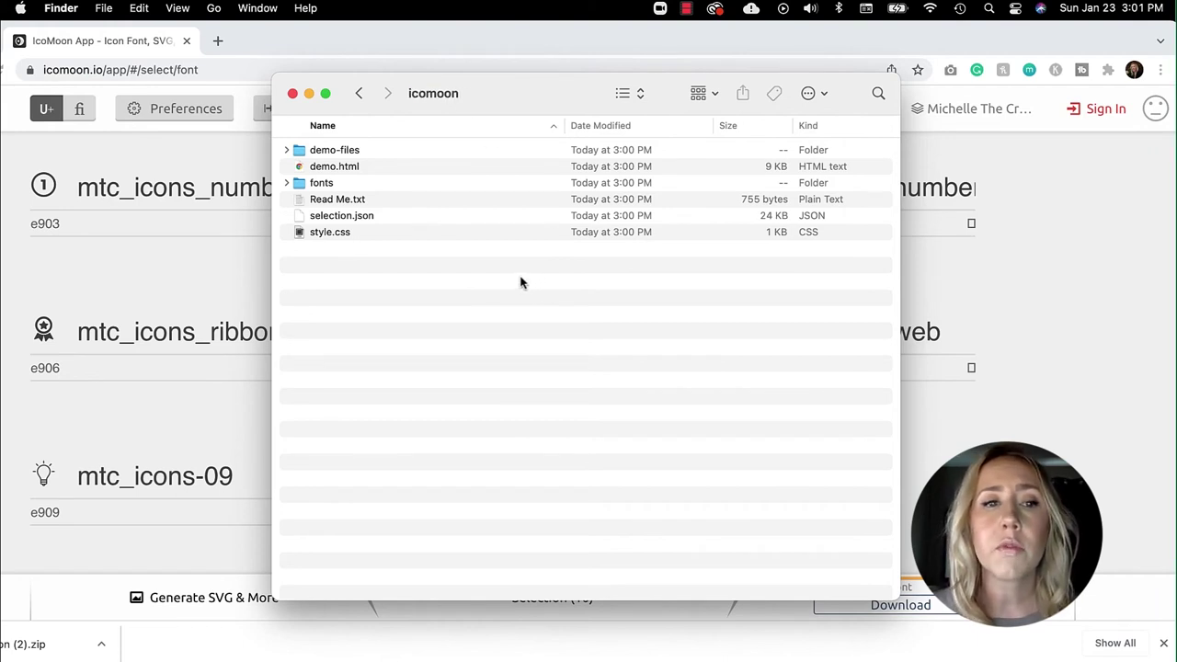
pyautogui.click(287, 183)
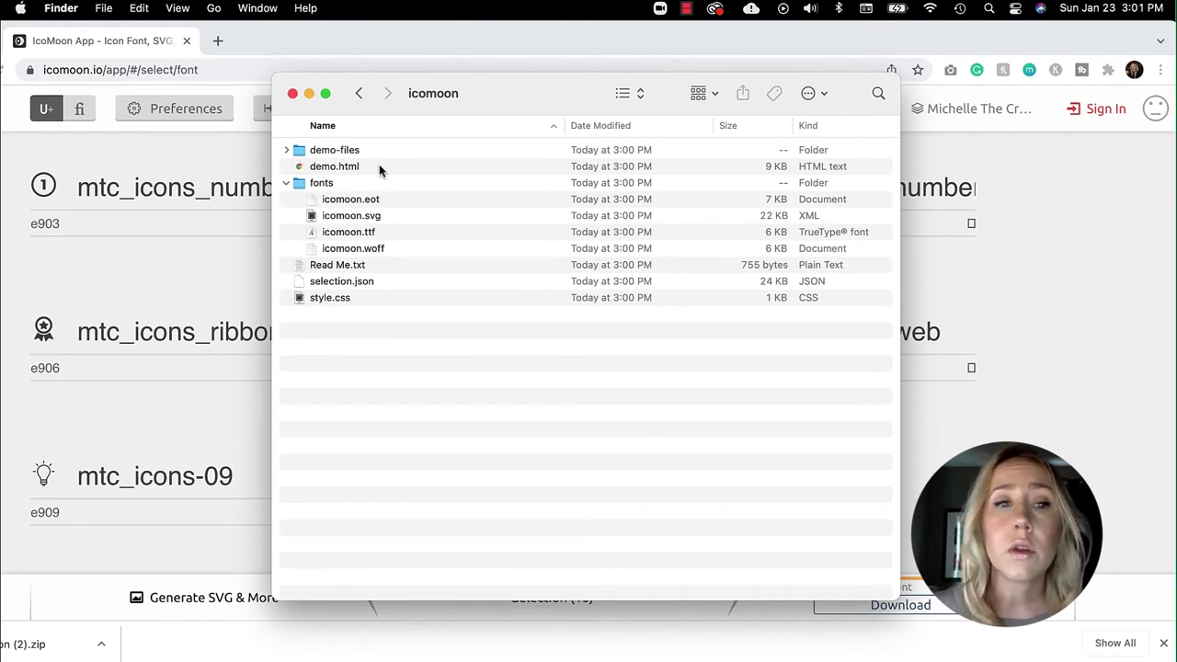
pyautogui.click(360, 298)
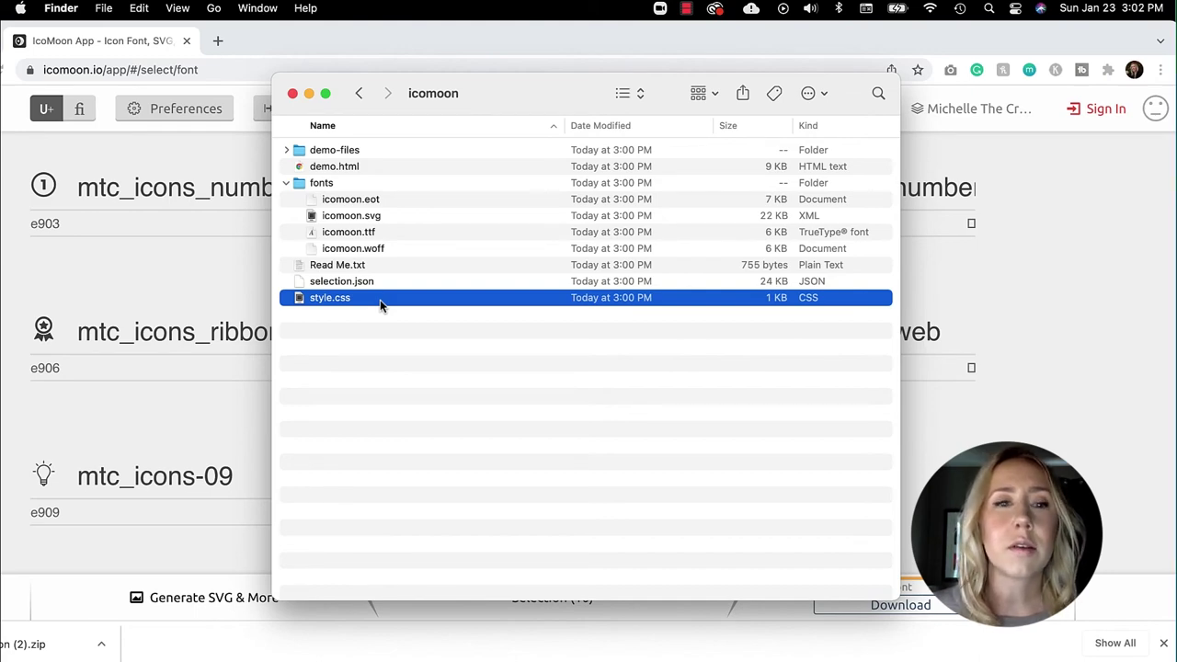
pyautogui.doubleClick(382, 305)
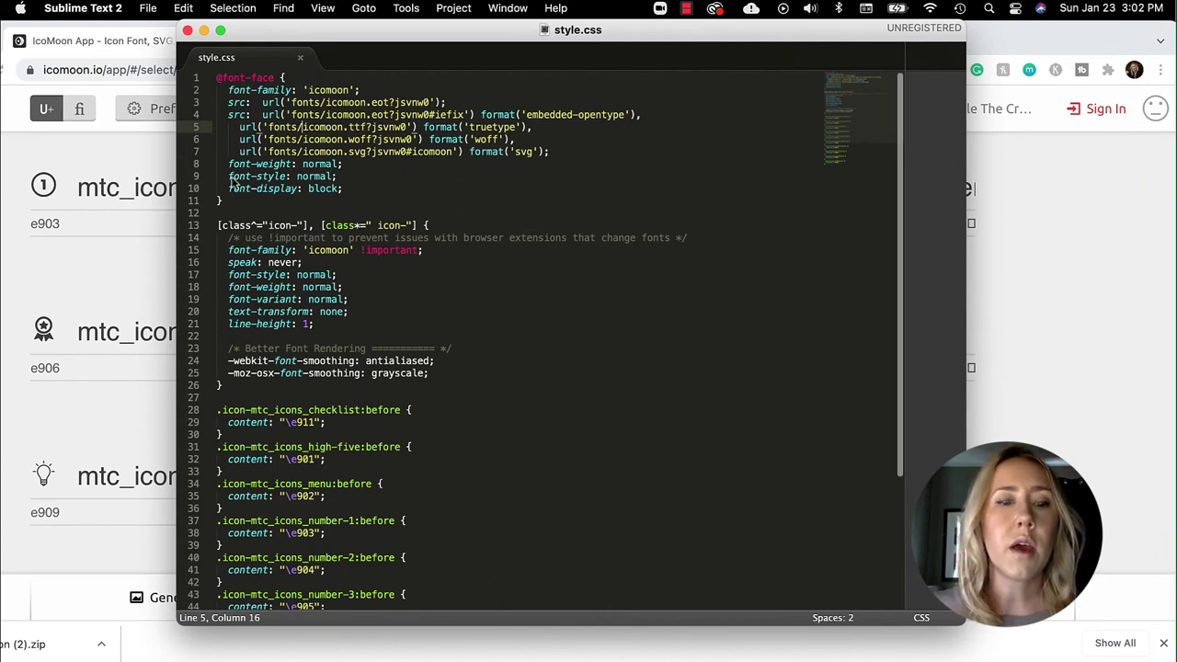
pyautogui.scroll(-5, 392, 221)
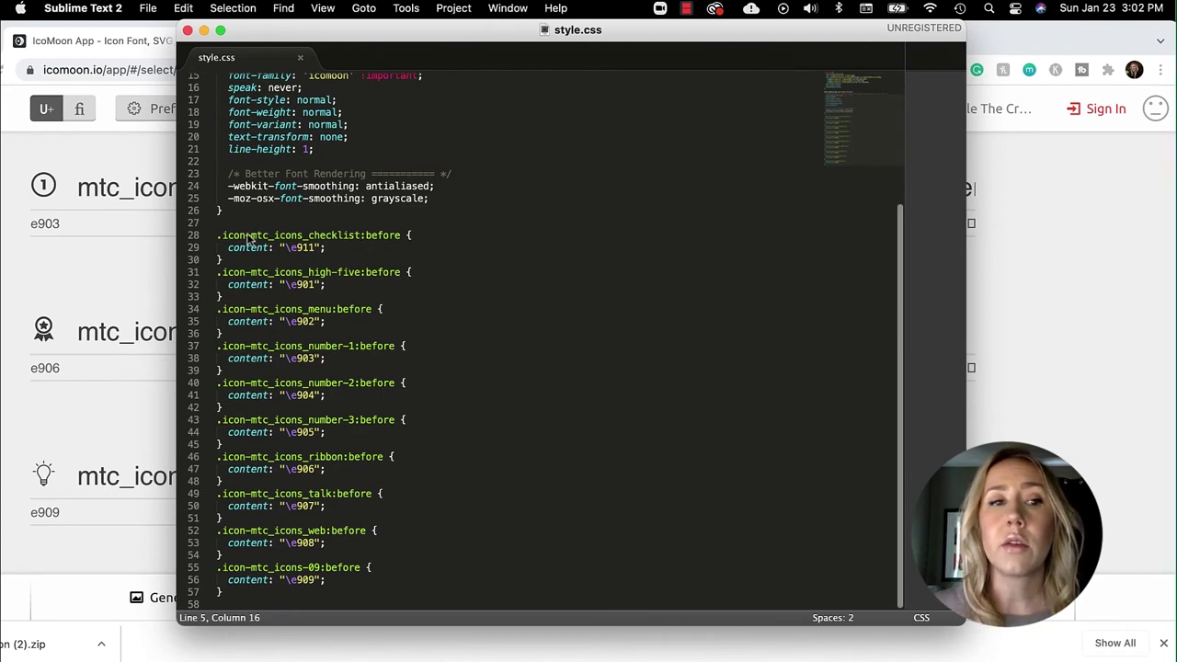
pyautogui.scroll(1, 393, 189)
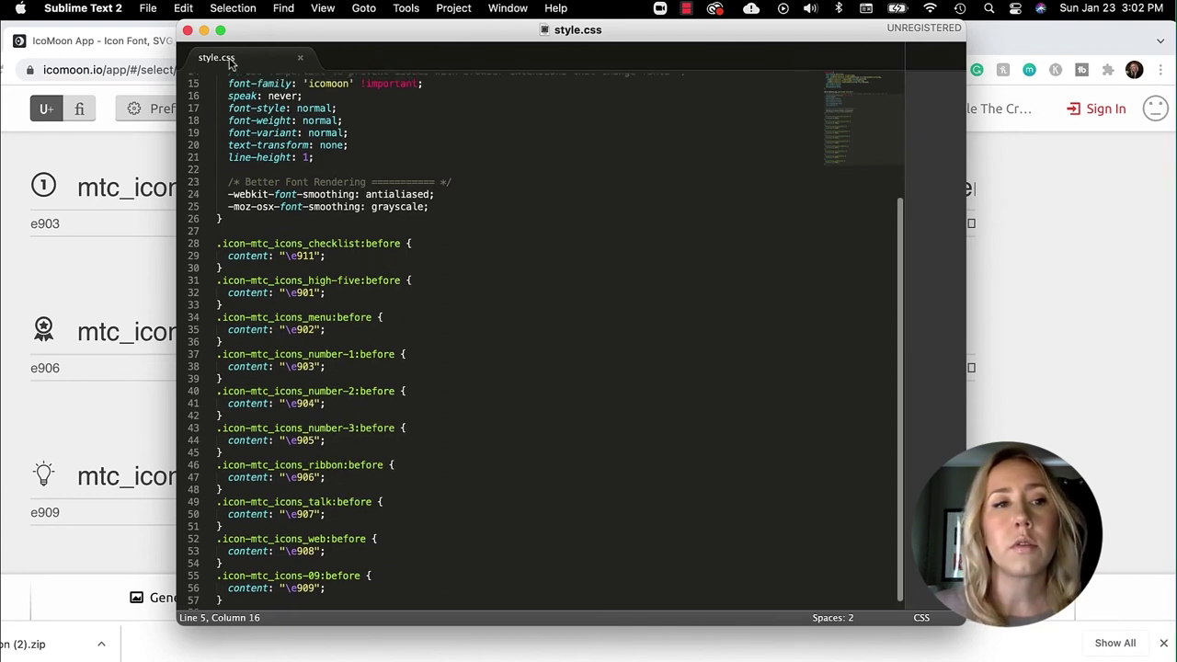
pyautogui.click(188, 31)
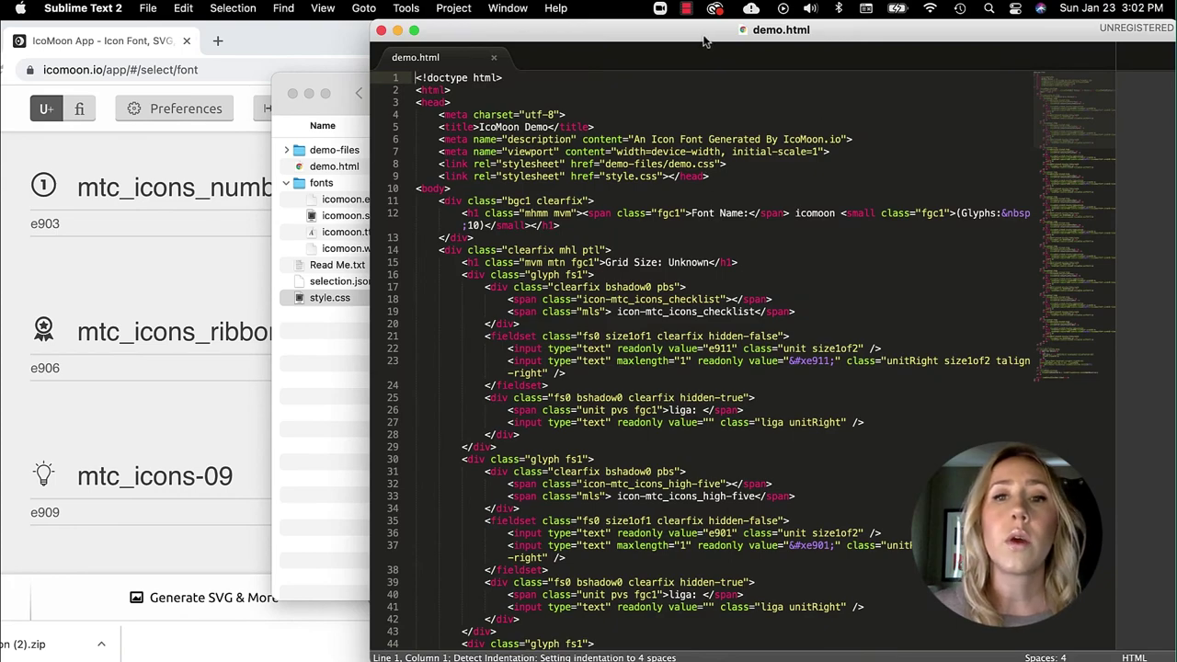
pyautogui.moveTo(702, 35); pyautogui.dragTo(475, 31)
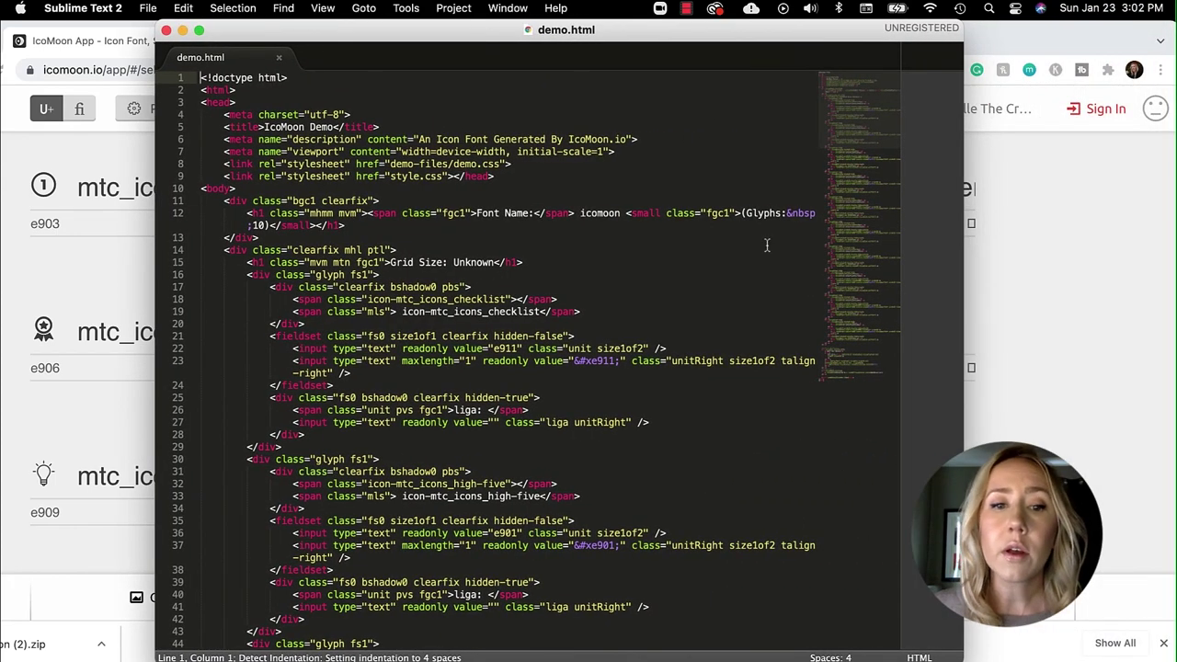
pyautogui.scroll(-5, 576, 260)
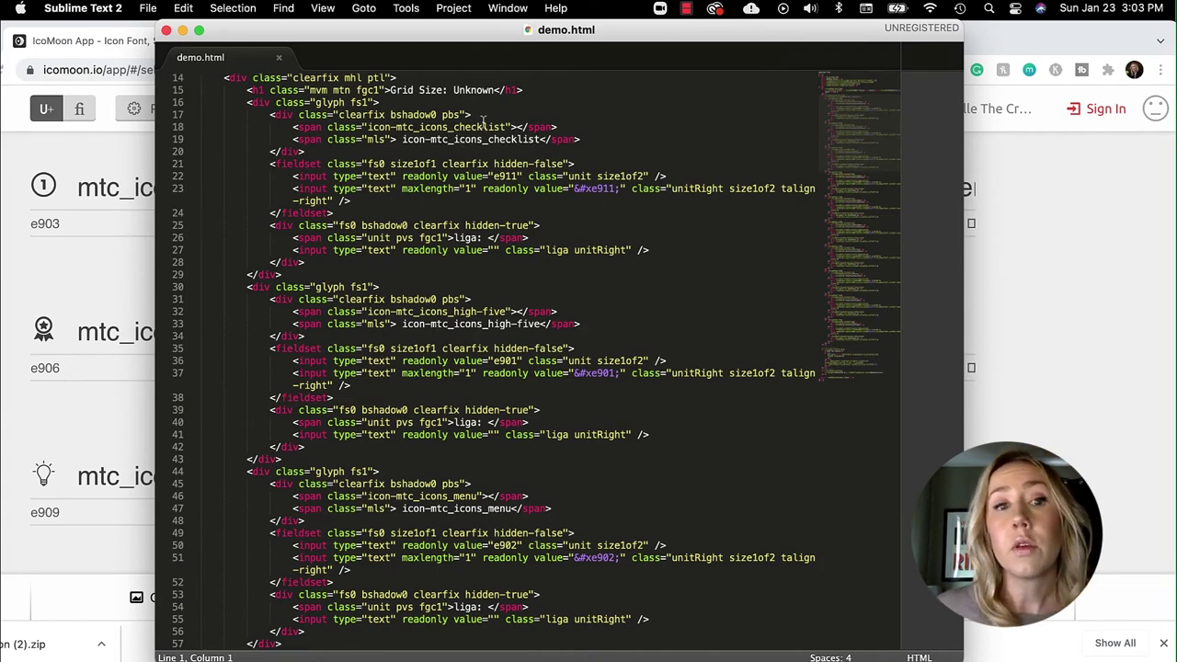
pyautogui.moveTo(558, 127); pyautogui.dragTo(286, 127)
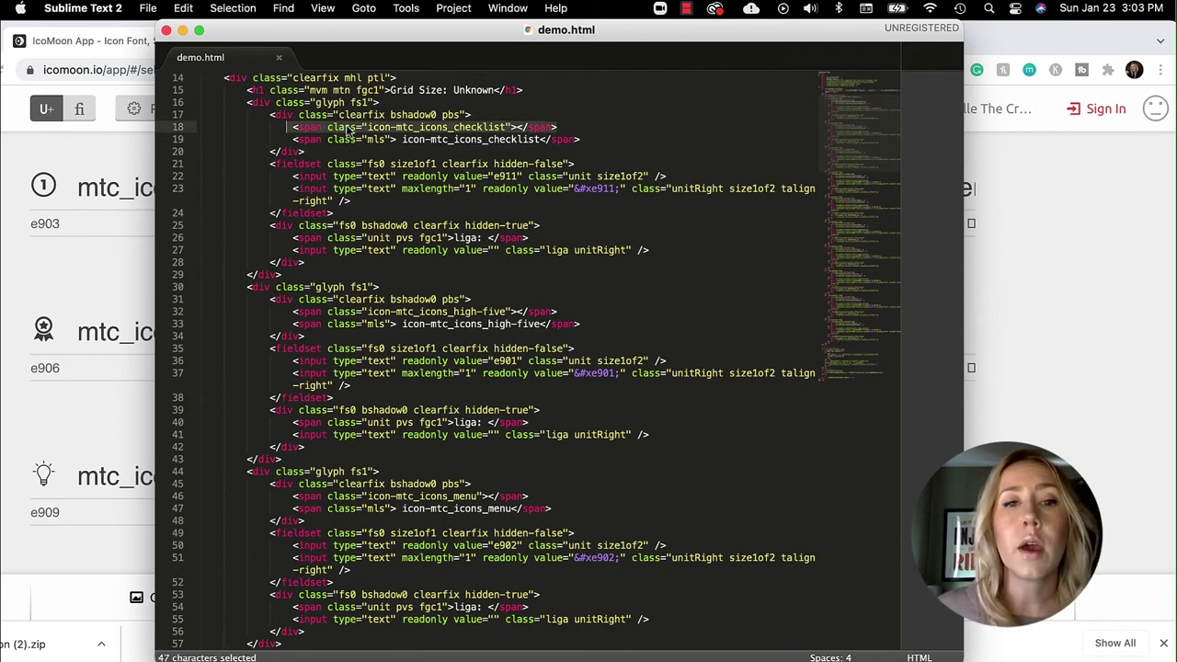
pyautogui.press('super+w')
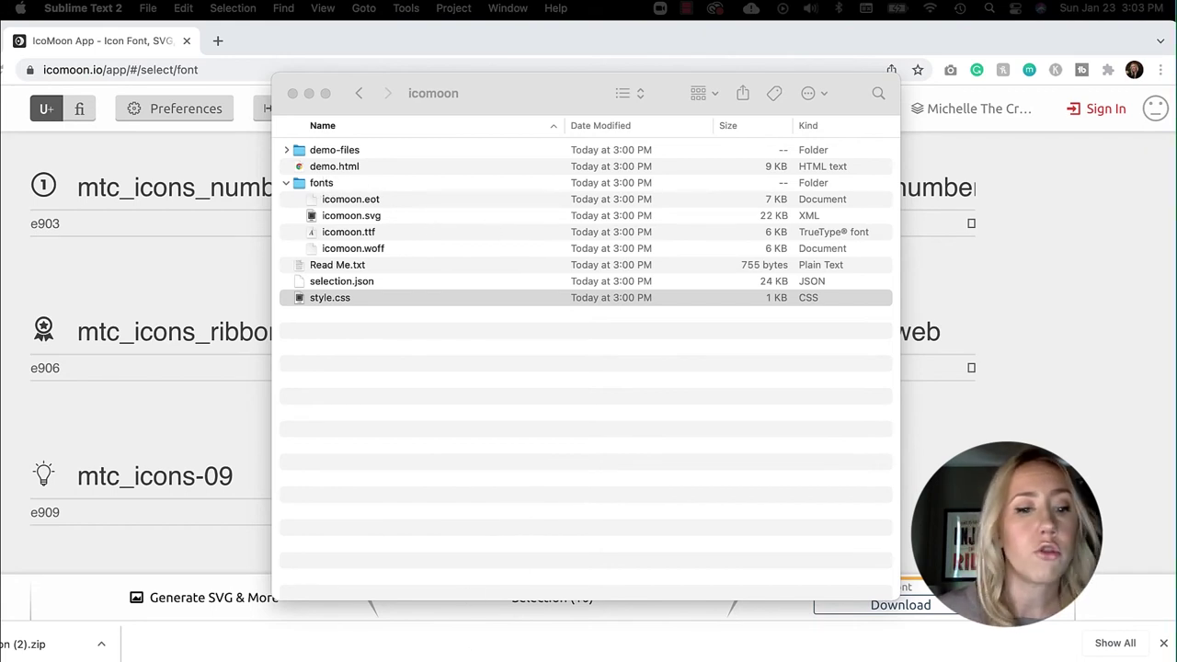
pyautogui.click(368, 646)
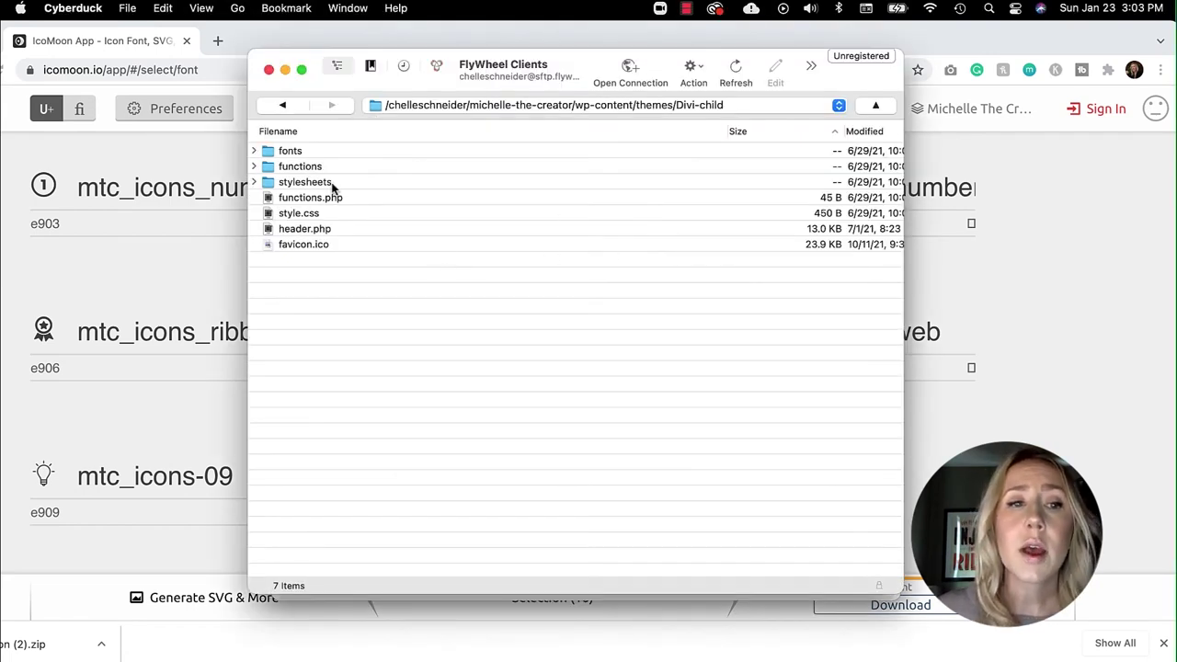
# - Expand the server's Divi-child fonts and stylesheets folders and select custom.css
pyautogui.click(254, 150)
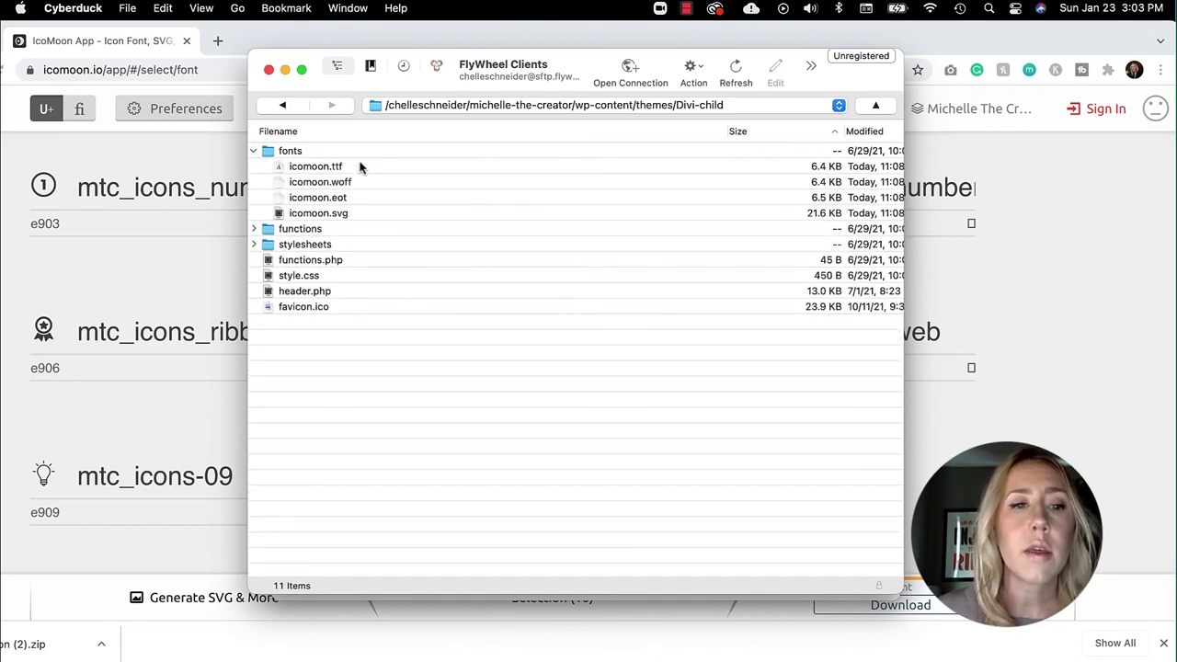
pyautogui.click(255, 245)
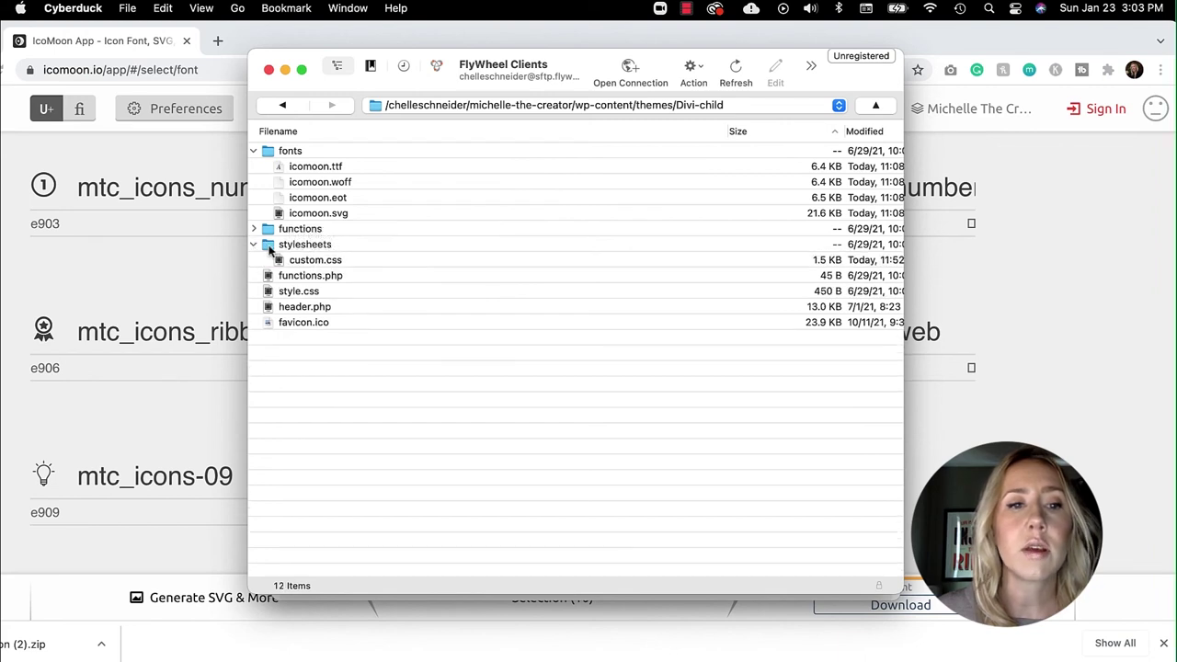
pyautogui.click(335, 264)
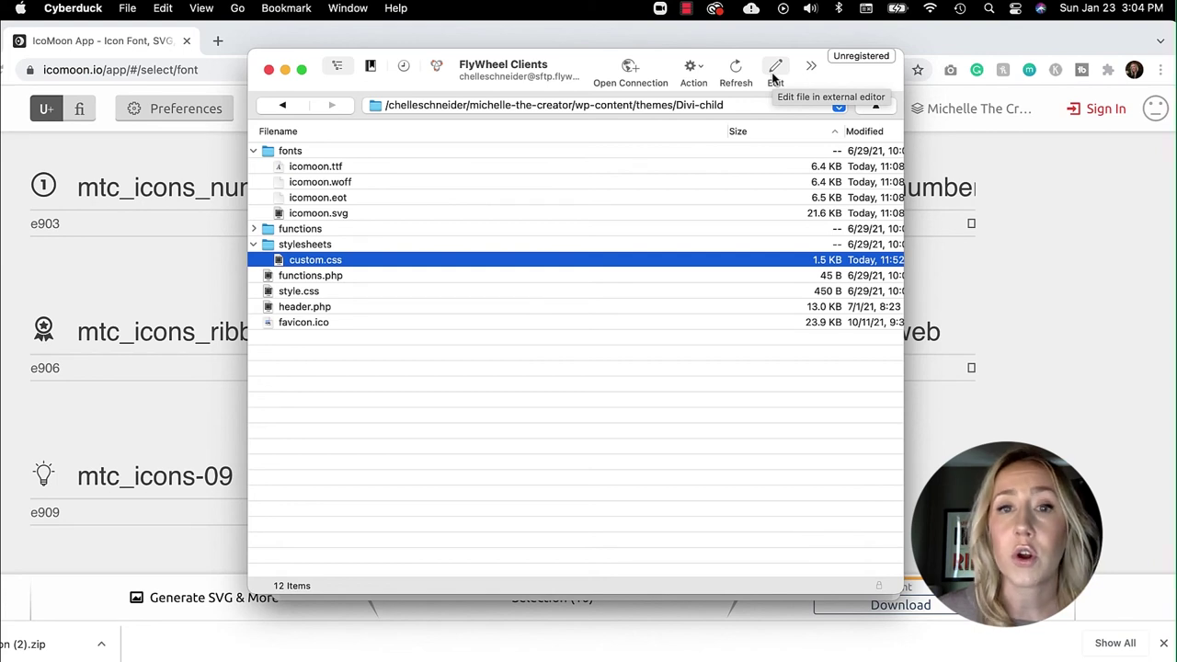
# - Open custom.css in Sublime Text, review its icomoon rules, and select the '../' font path prefix
pyautogui.click(775, 72)
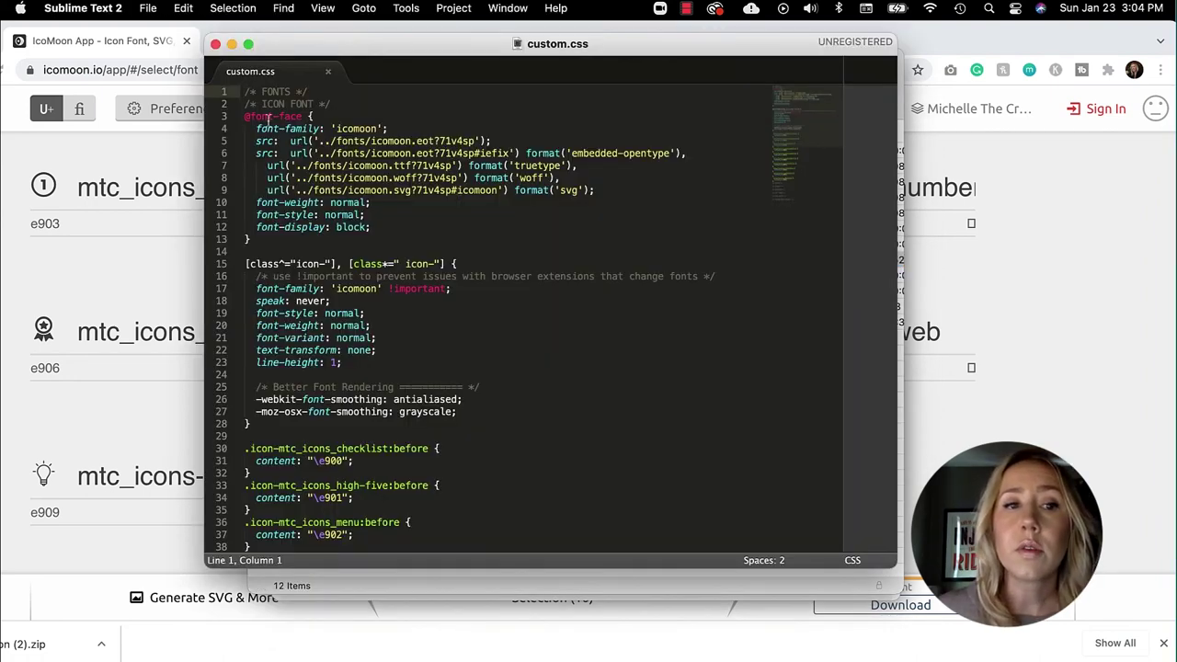
pyautogui.scroll(-10, 305, 141)
pyautogui.scroll(-3, 305, 141)
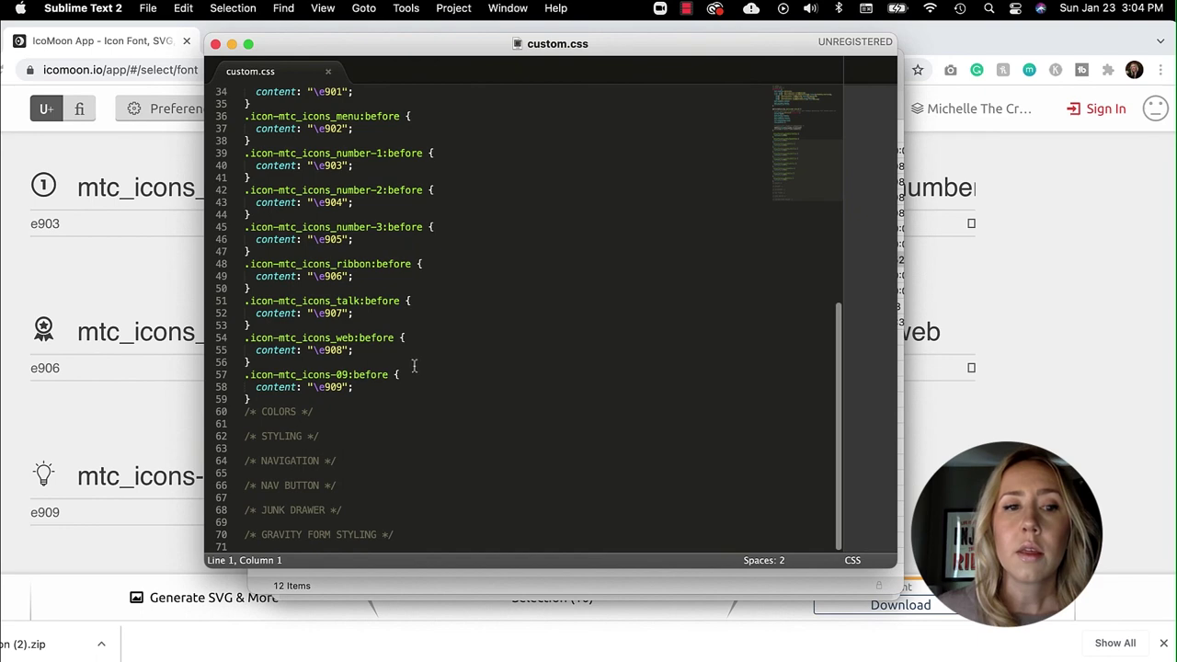
pyautogui.scroll(10, 413, 362)
pyautogui.scroll(3, 411, 367)
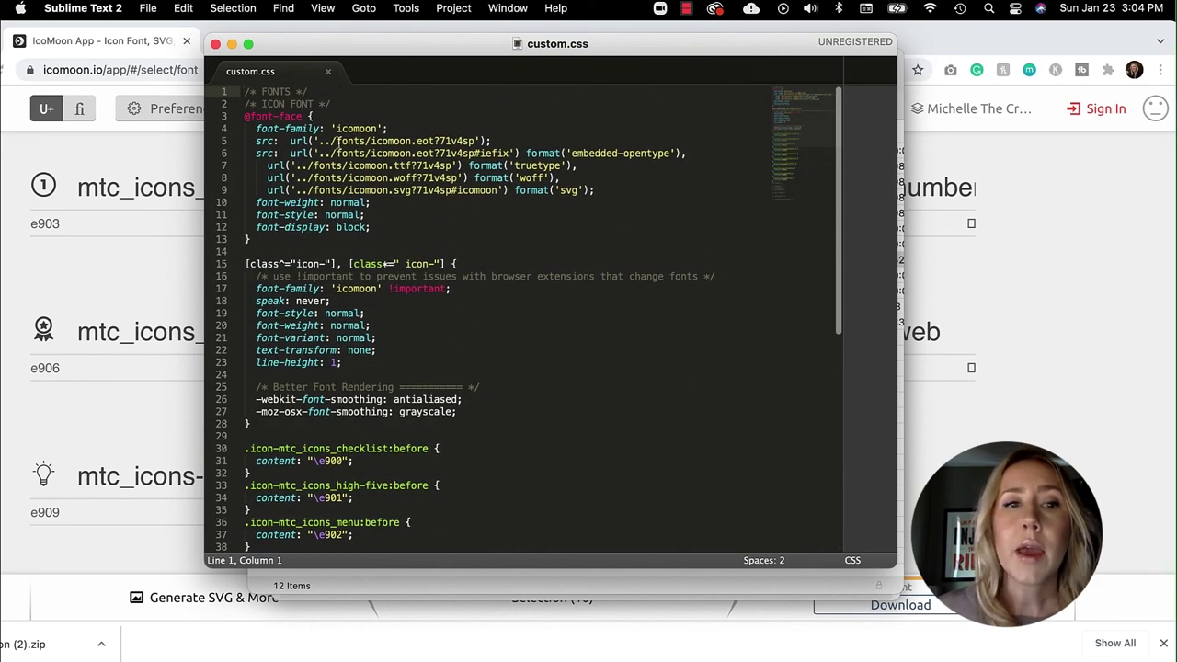
pyautogui.moveTo(319, 140); pyautogui.dragTo(333, 141)
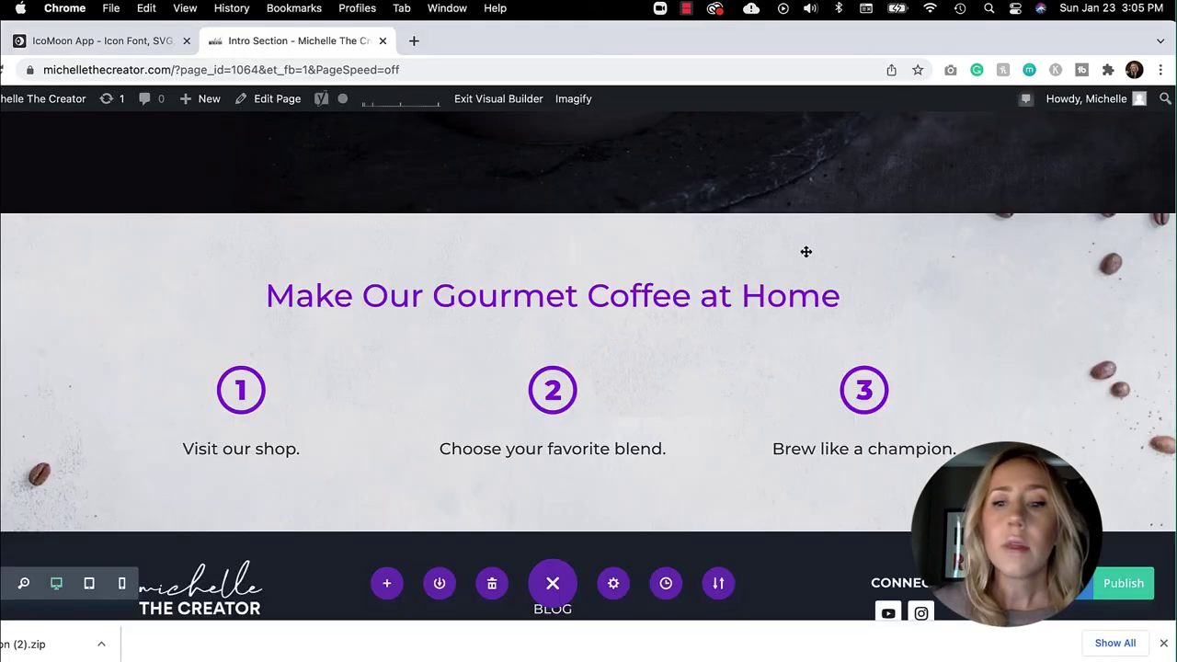
pyautogui.moveTo(855, 244)
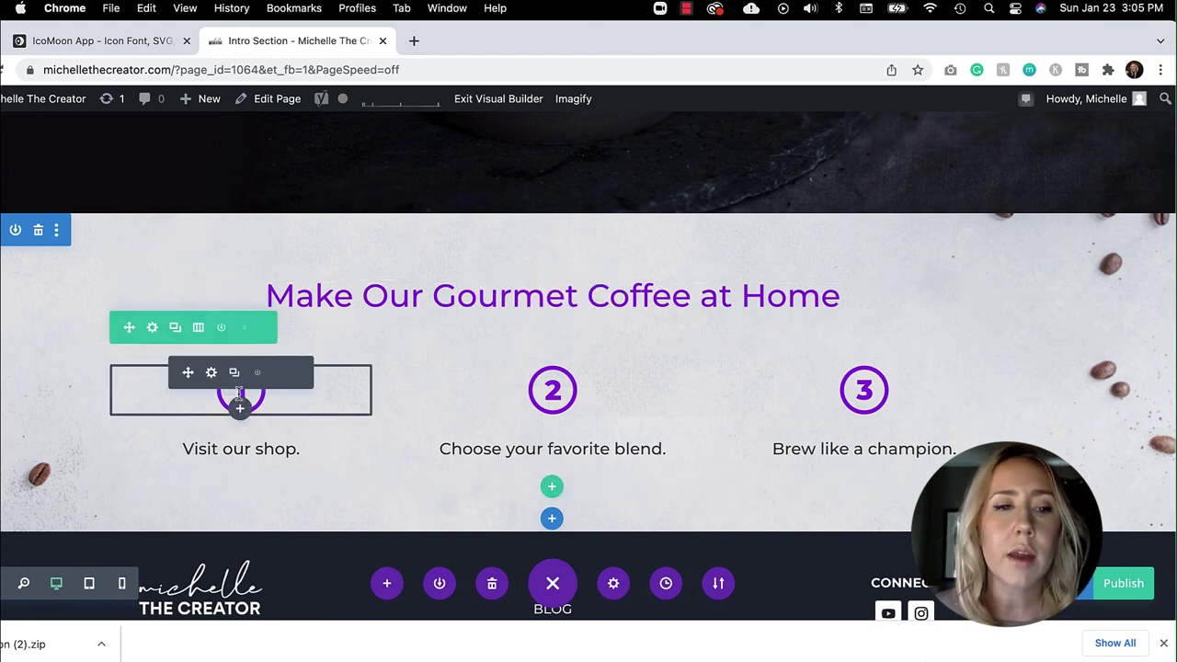
pyautogui.moveTo(575, 398); pyautogui.dragTo(216, 386)
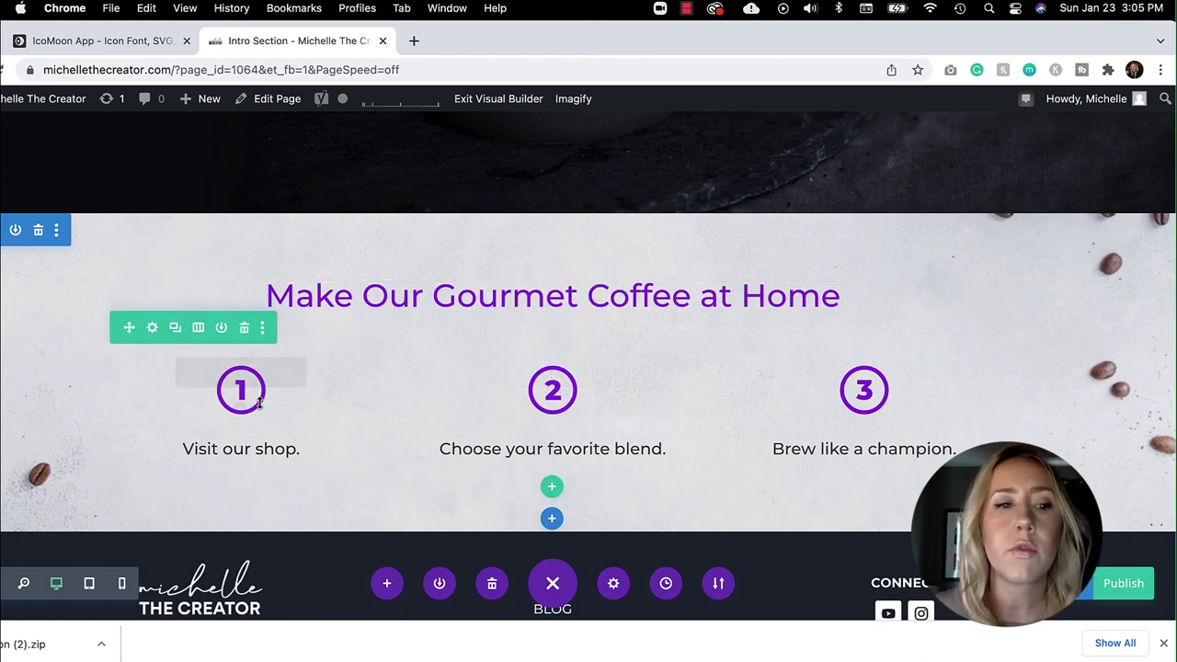
pyautogui.click(213, 389)
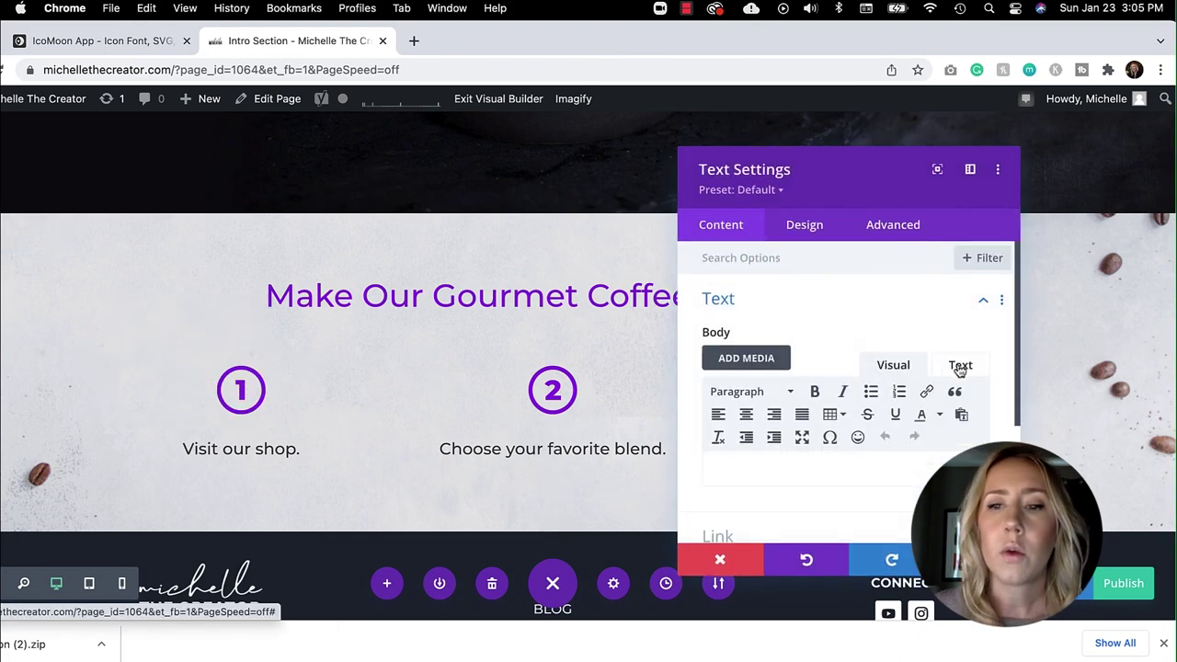
pyautogui.click(959, 366)
pyautogui.scroll(-1, 782, 384)
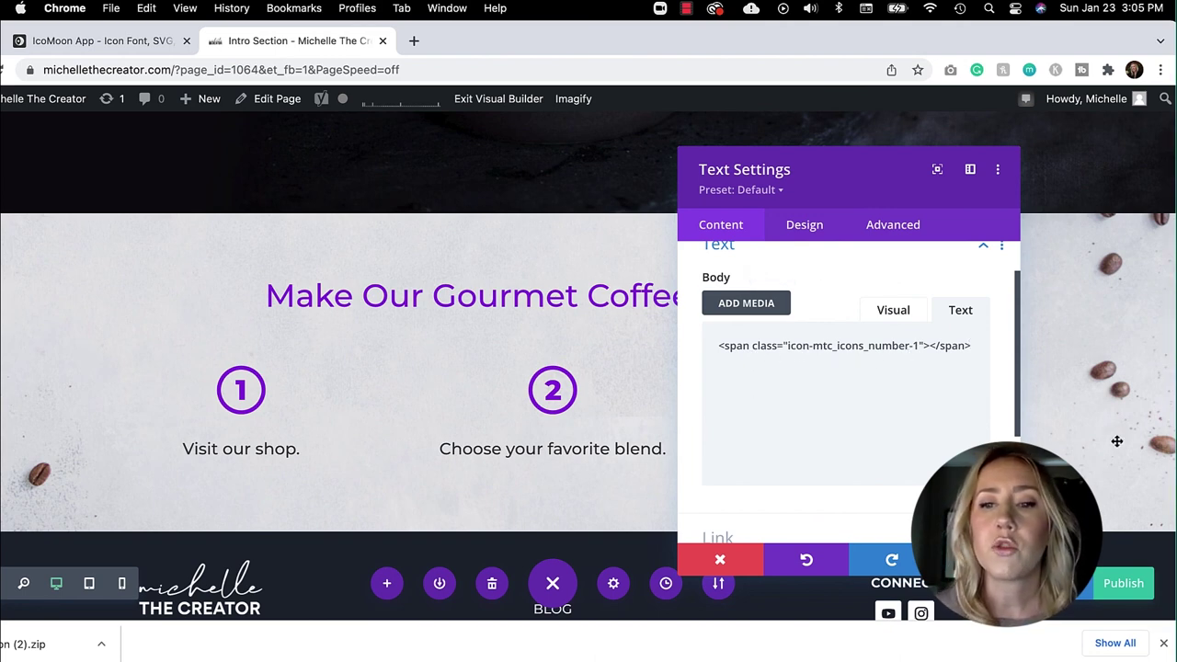
pyautogui.press('Escape')
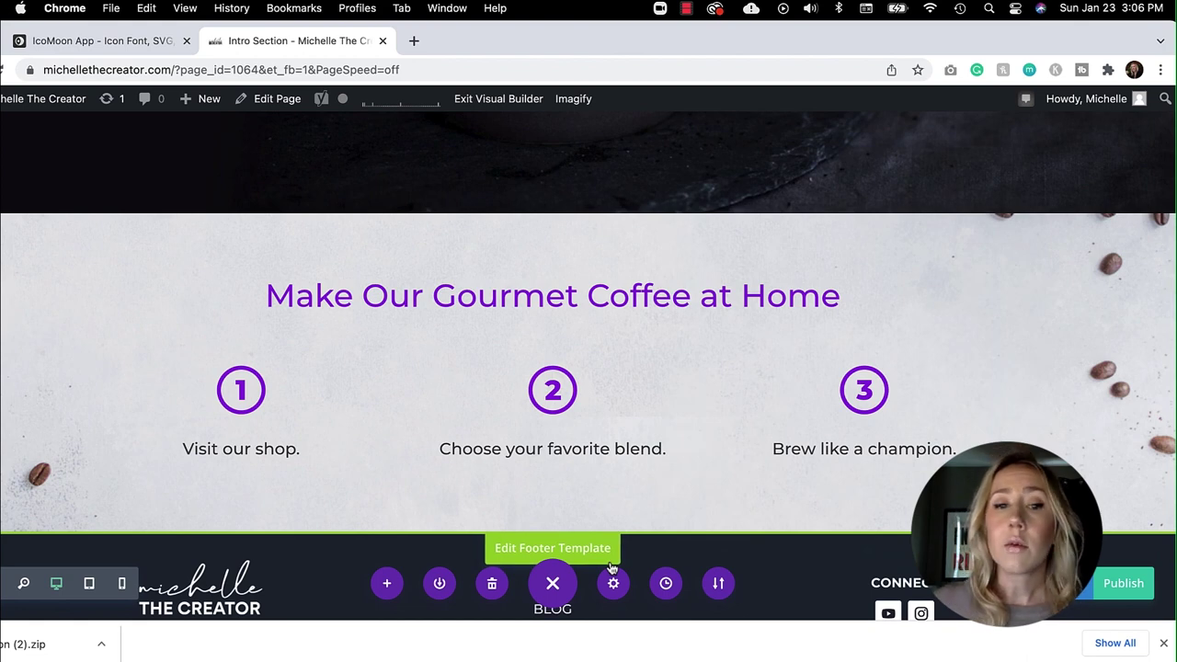